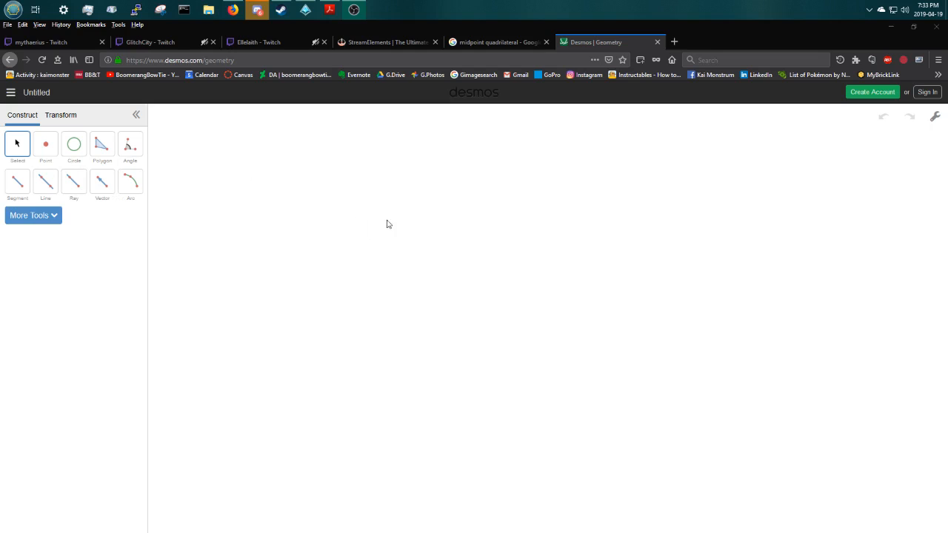
# Draw a near-vertical segment as the quadrilateral's left side and undo the stray short segment at its lower end.
pyautogui.click(18, 184)
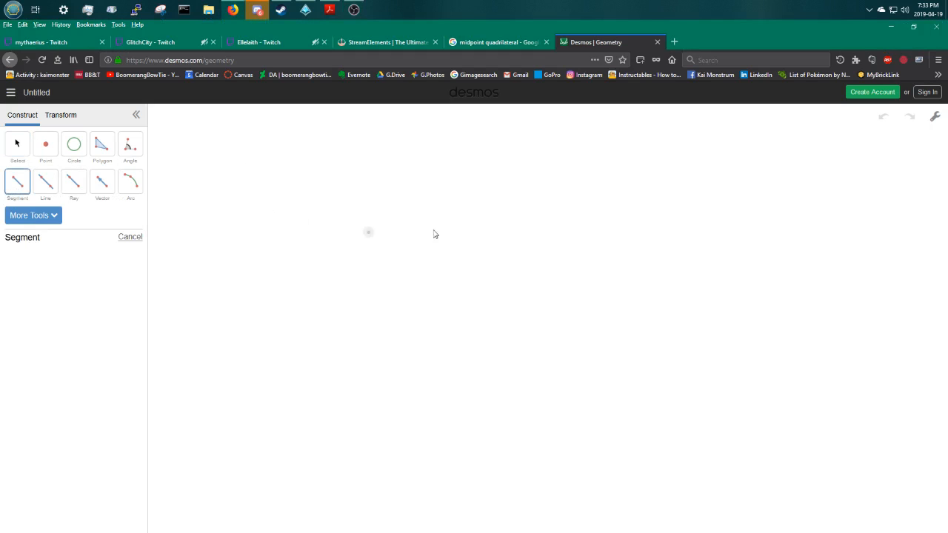
pyautogui.click(355, 196)
pyautogui.click(354, 300)
pyautogui.click(354, 301)
pyautogui.click(369, 301)
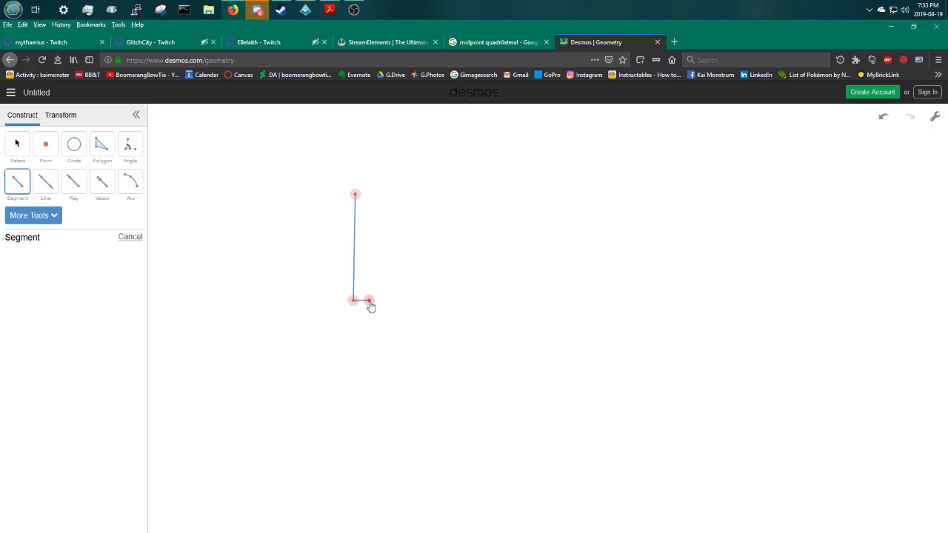
pyautogui.click(880, 121)
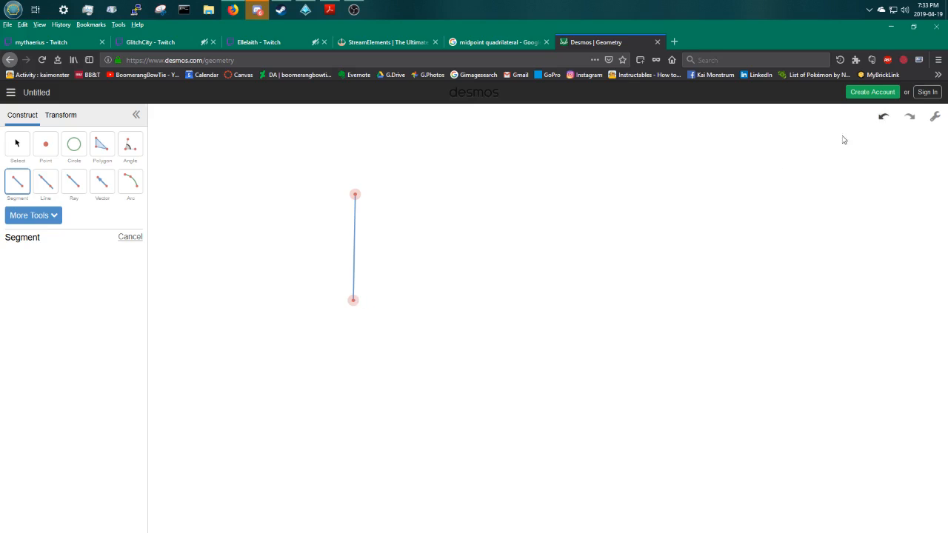
# Complete the four-sided figure with bottom, right and top segments connected to the ends of the left side.
pyautogui.click(353, 301)
pyautogui.click(472, 302)
pyautogui.click(471, 301)
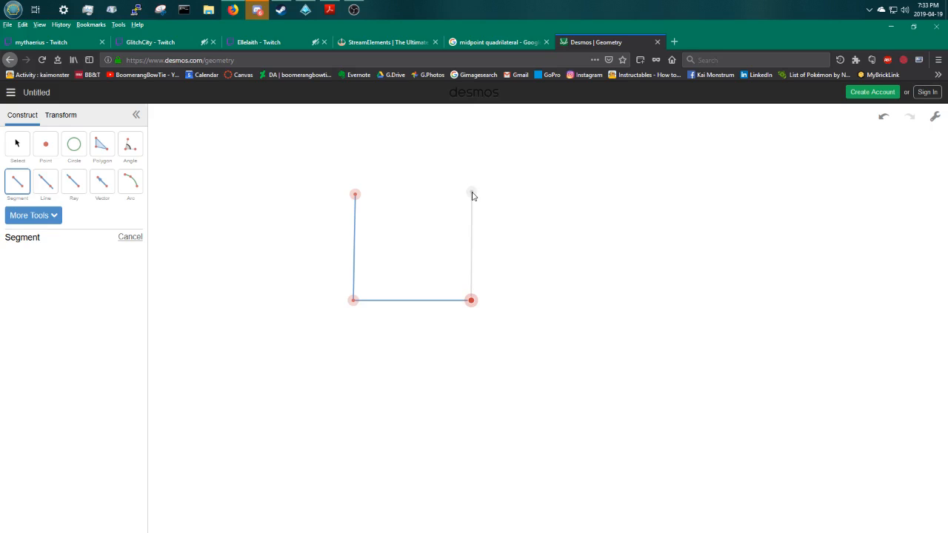
pyautogui.click(471, 194)
pyautogui.click(354, 196)
pyautogui.click(471, 193)
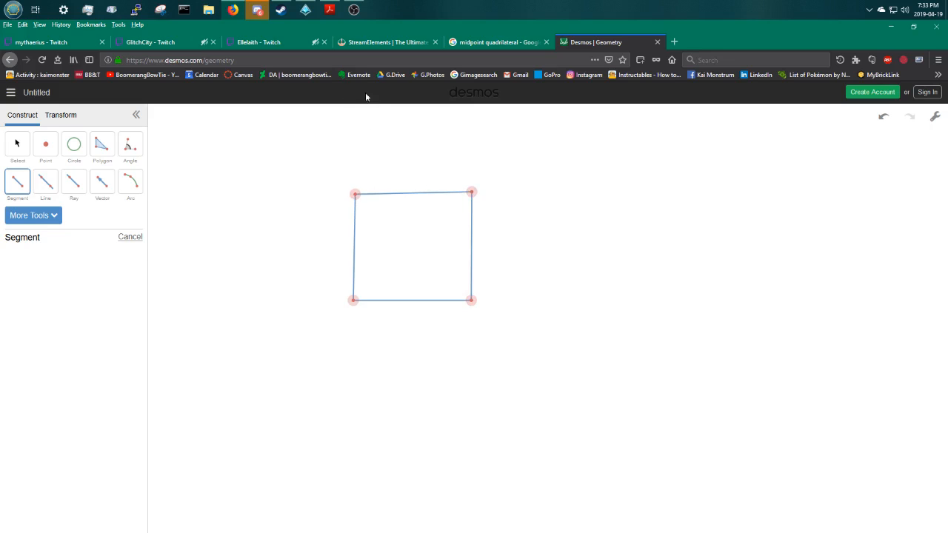
pyautogui.press('Escape')
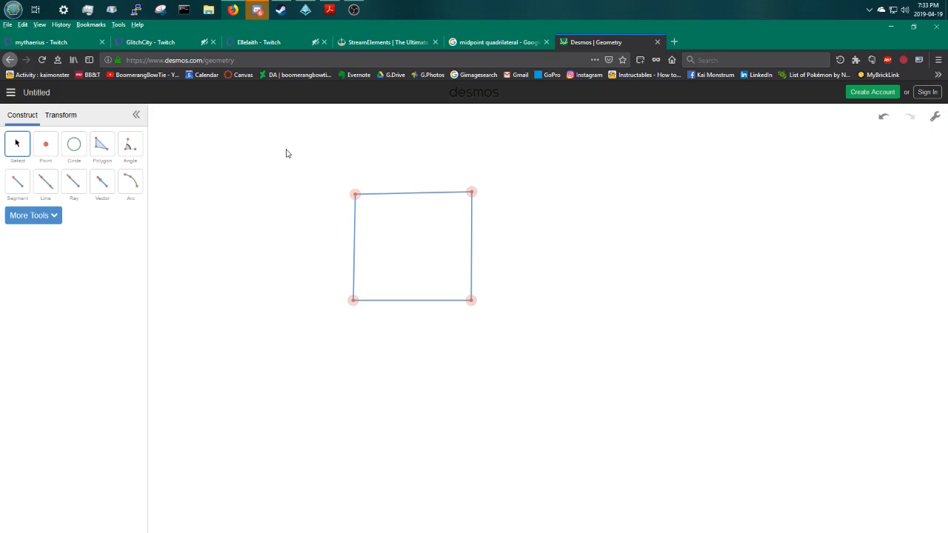
# Construct the midpoint of each of the quadrilateral's four sides.
pyautogui.click(45, 219)
pyautogui.click(47, 265)
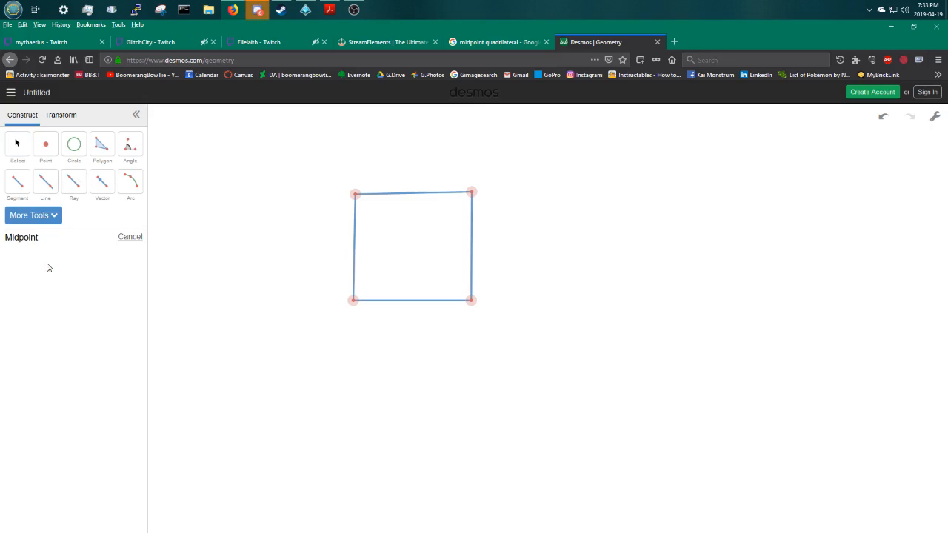
pyautogui.click(363, 198)
pyautogui.click(363, 251)
pyautogui.click(414, 303)
pyautogui.click(472, 234)
pyautogui.click(21, 154)
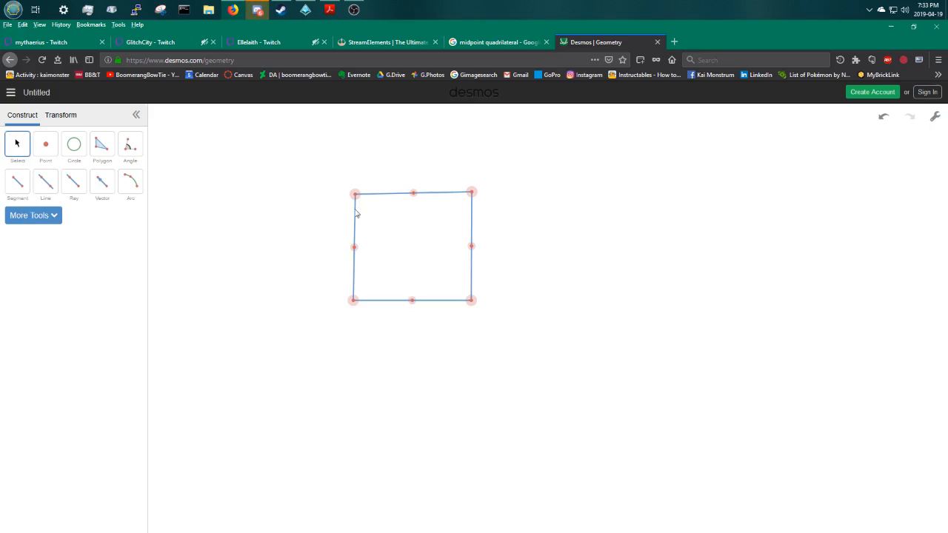
# Label the side midpoints E on the top, F on the left, G on the bottom and H on the right.
pyautogui.click(413, 194)
pyautogui.click(10, 255)
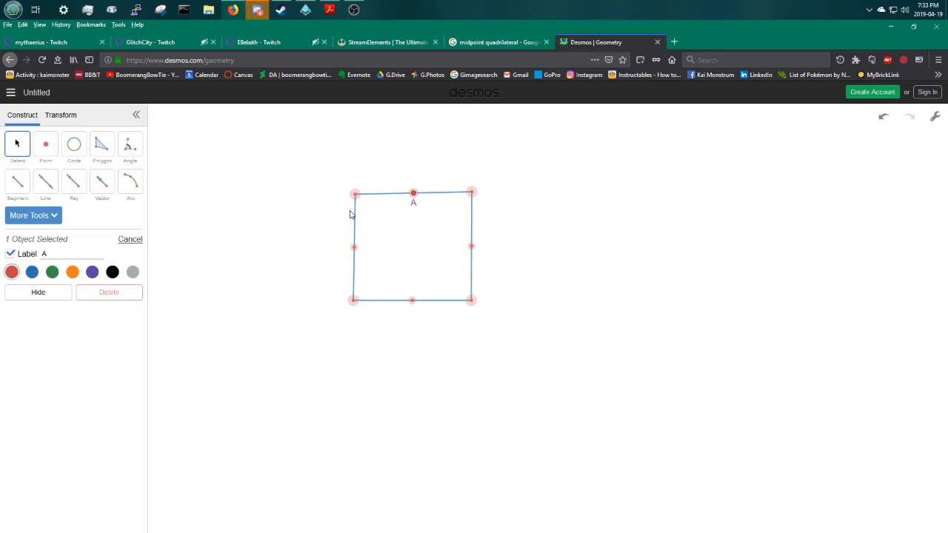
pyautogui.click(78, 255)
pyautogui.click(353, 252)
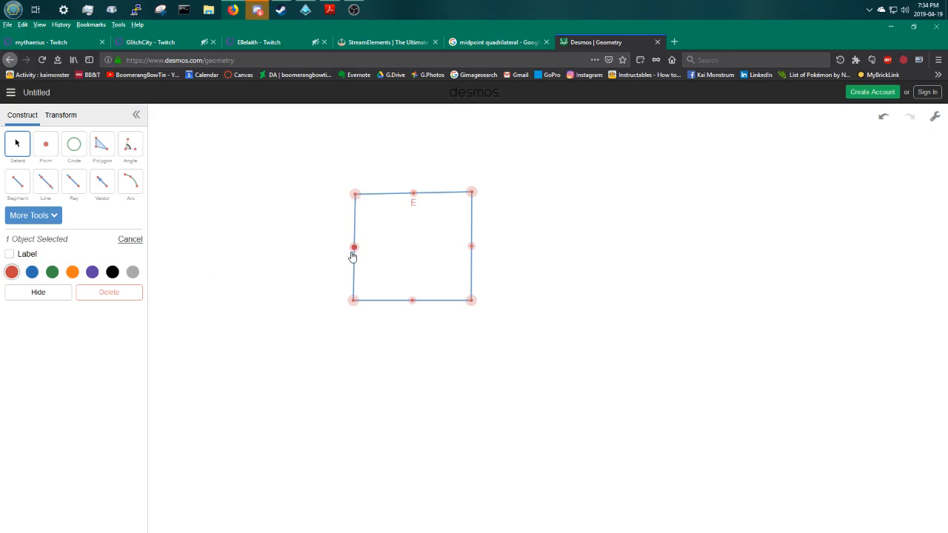
pyautogui.click(32, 257)
pyautogui.click(412, 300)
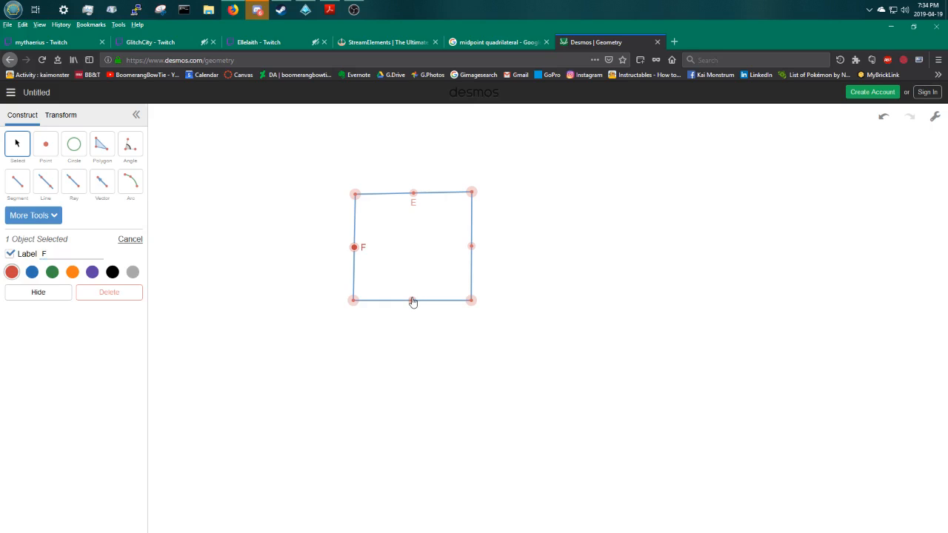
pyautogui.click(28, 254)
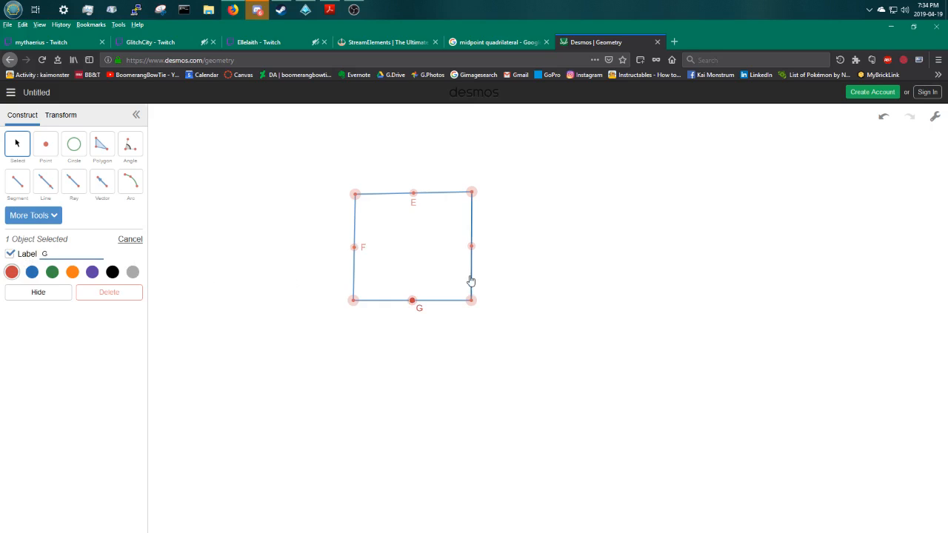
pyautogui.click(472, 247)
pyautogui.click(19, 253)
pyautogui.click(246, 206)
# Label the corners A, B, C and D counterclockwise from the upper-left corner, shifting corner B slightly outward.
pyautogui.click(354, 199)
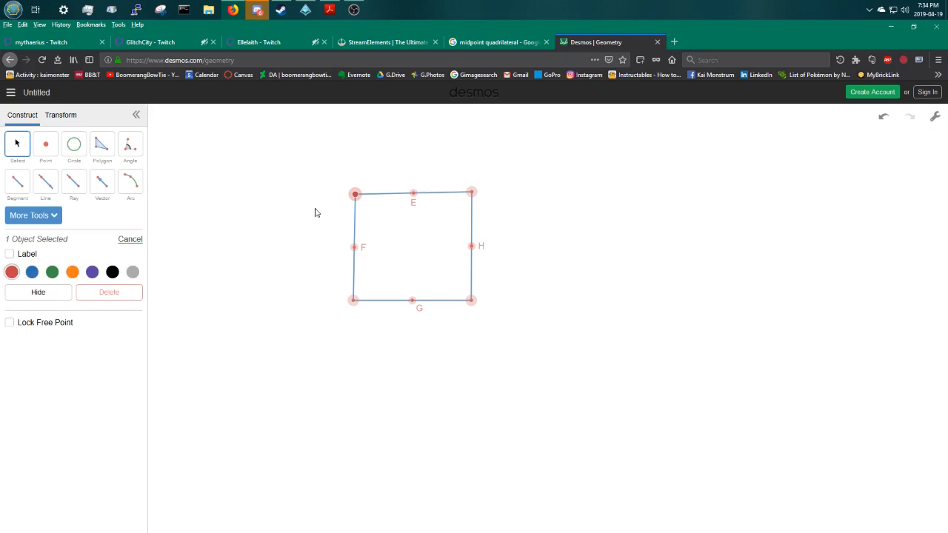
pyautogui.click(11, 254)
pyautogui.moveTo(353, 302)
pyautogui.mouseDown()
pyautogui.moveTo(383, 304)
pyautogui.moveTo(349, 309)
pyautogui.mouseUp()
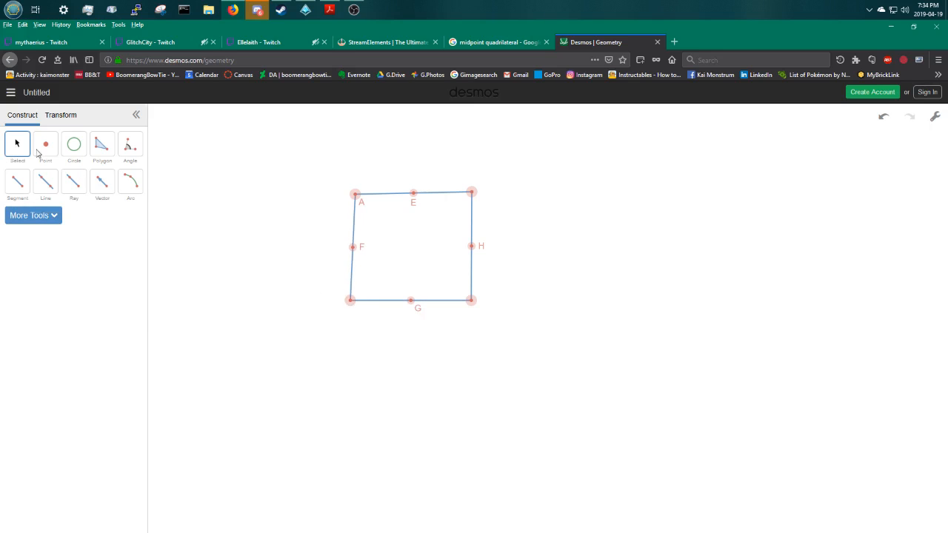
pyautogui.click(350, 300)
pyautogui.click(30, 255)
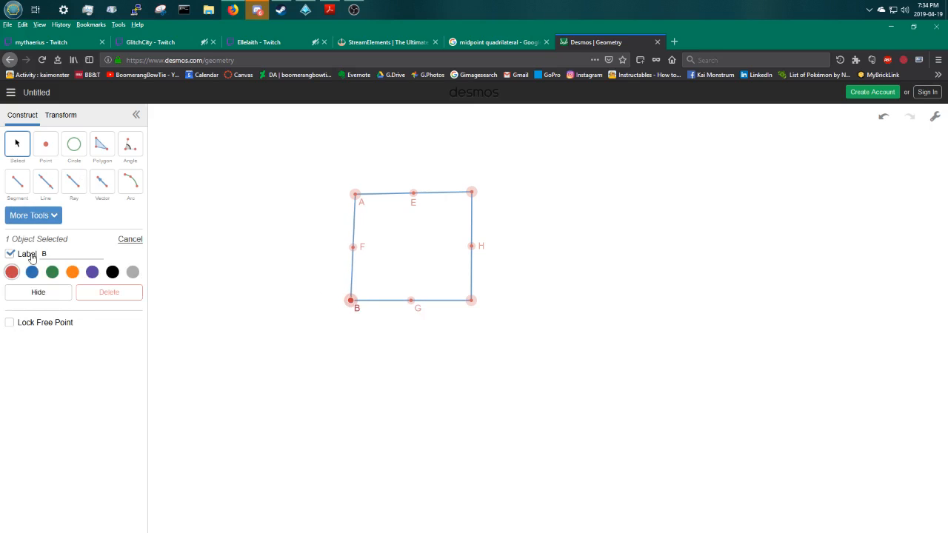
pyautogui.click(471, 301)
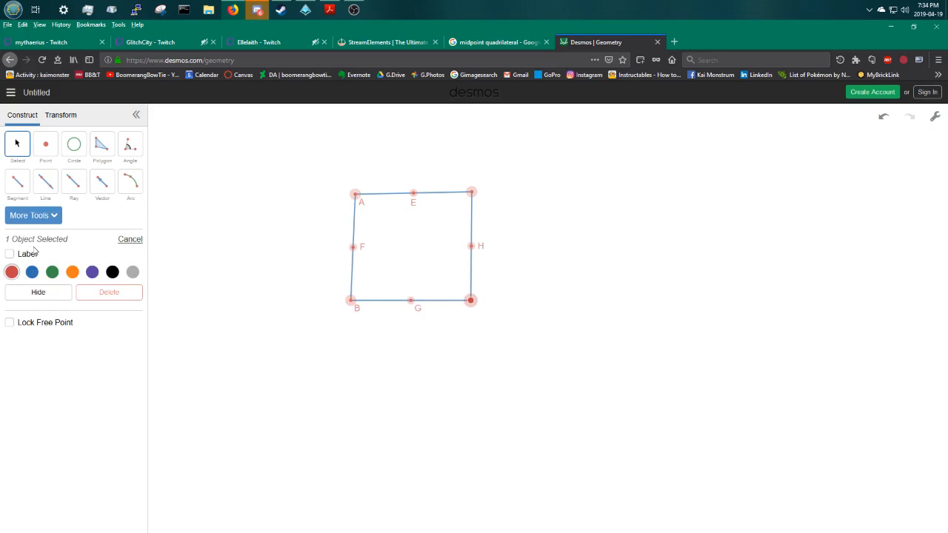
pyautogui.click(29, 254)
pyautogui.click(471, 193)
pyautogui.click(22, 254)
pyautogui.click(257, 204)
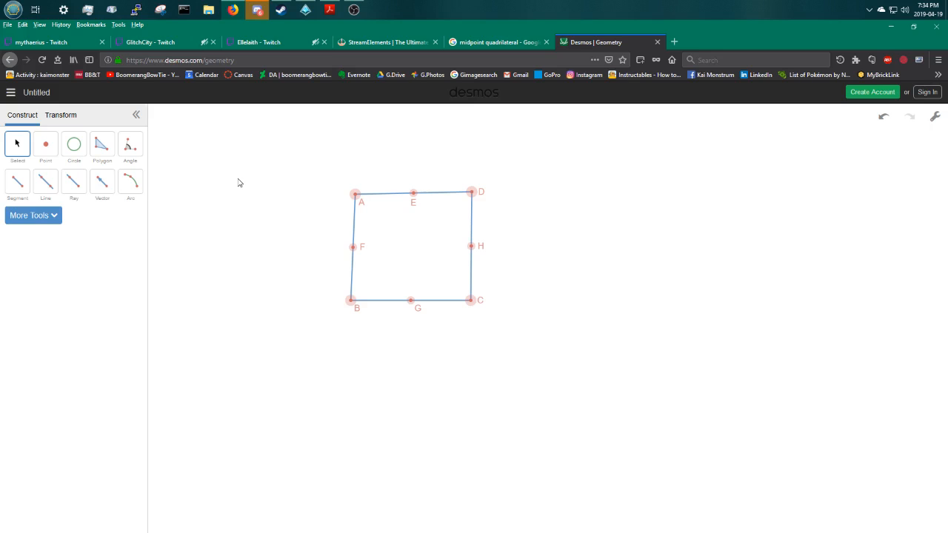
# Connect midpoints E, F, G and H with segments to form the inner quadrilateral EFGH.
pyautogui.click(19, 182)
pyautogui.click(414, 194)
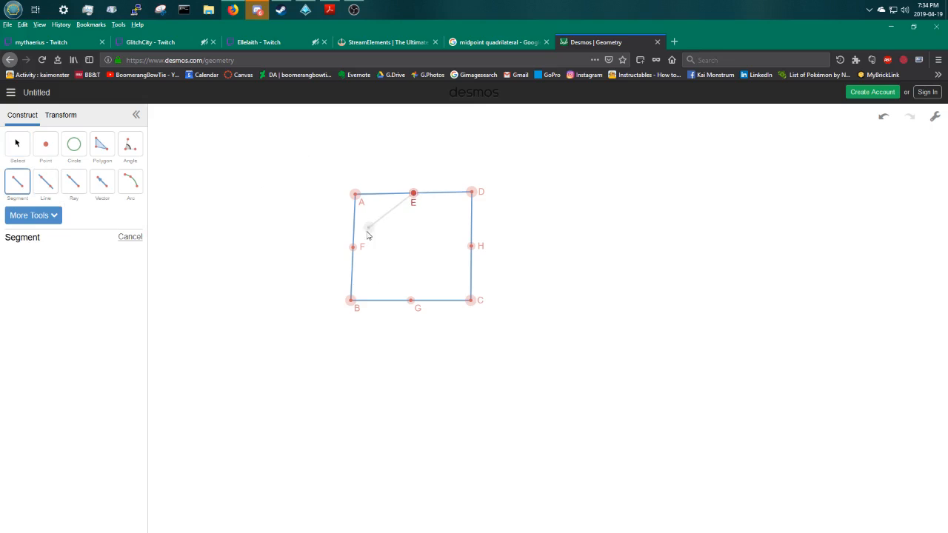
pyautogui.click(353, 247)
pyautogui.click(410, 300)
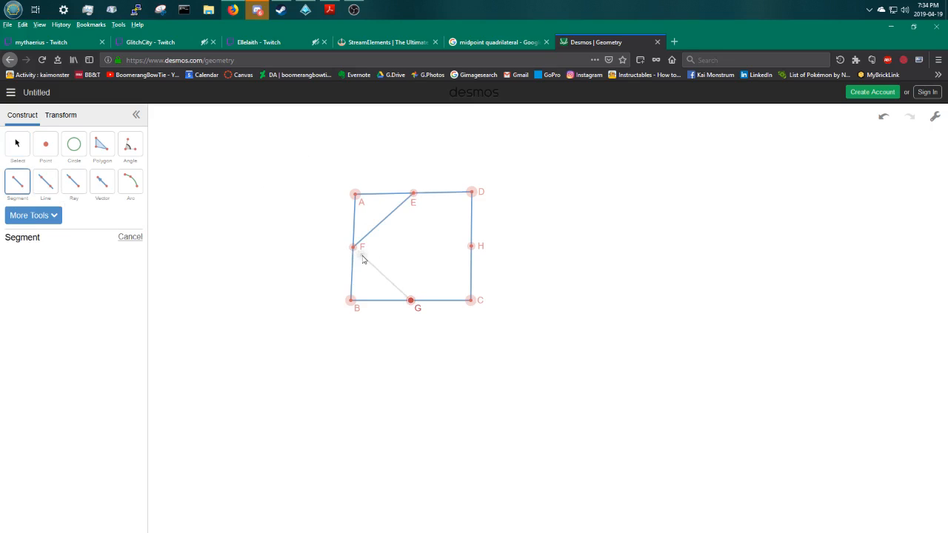
pyautogui.click(353, 246)
pyautogui.click(412, 301)
pyautogui.click(471, 246)
pyautogui.click(416, 203)
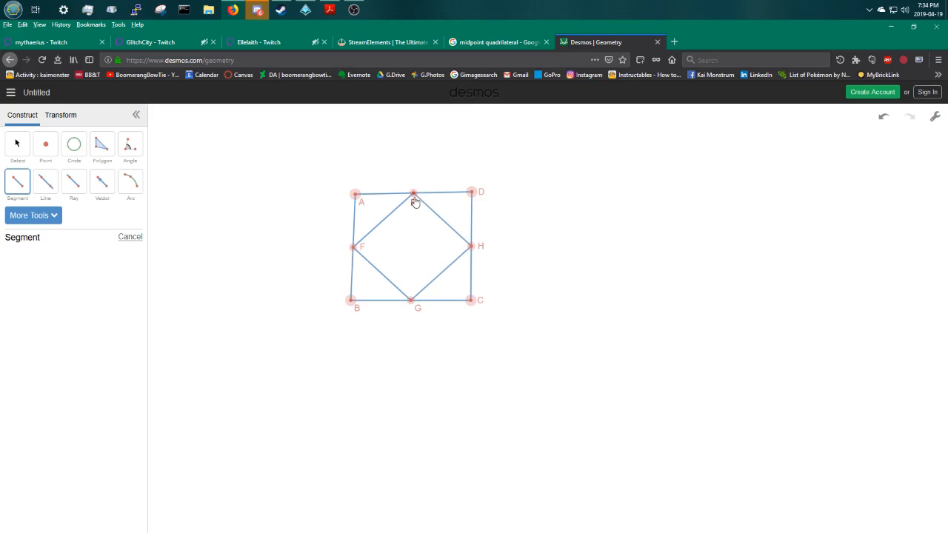
pyautogui.click(24, 156)
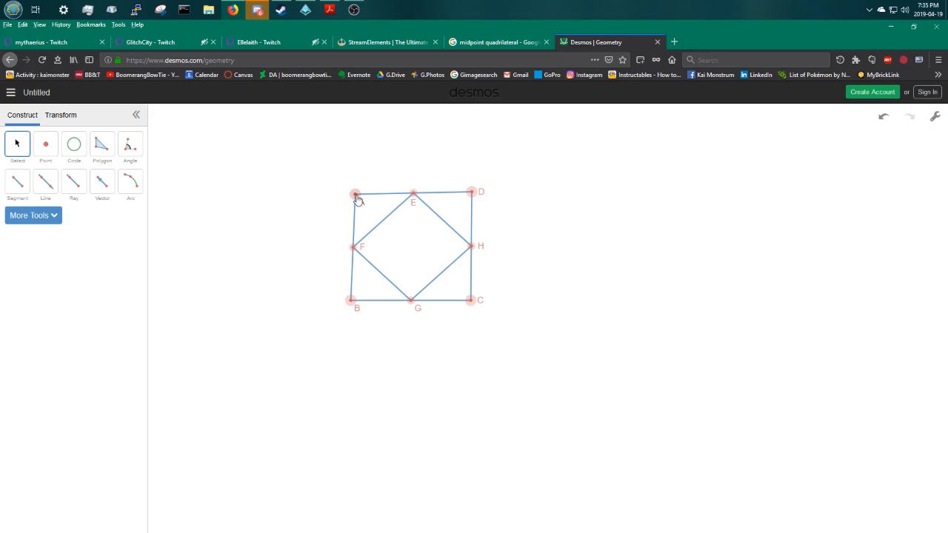
# Stretch ABCD into an irregular quadrilateral by moving A up-left, B down-left, C up-right and D upward.
pyautogui.moveTo(356, 195); pyautogui.dragTo(232, 151)
pyautogui.moveTo(354, 306); pyautogui.dragTo(276, 428)
pyautogui.moveTo(473, 301); pyautogui.dragTo(541, 200)
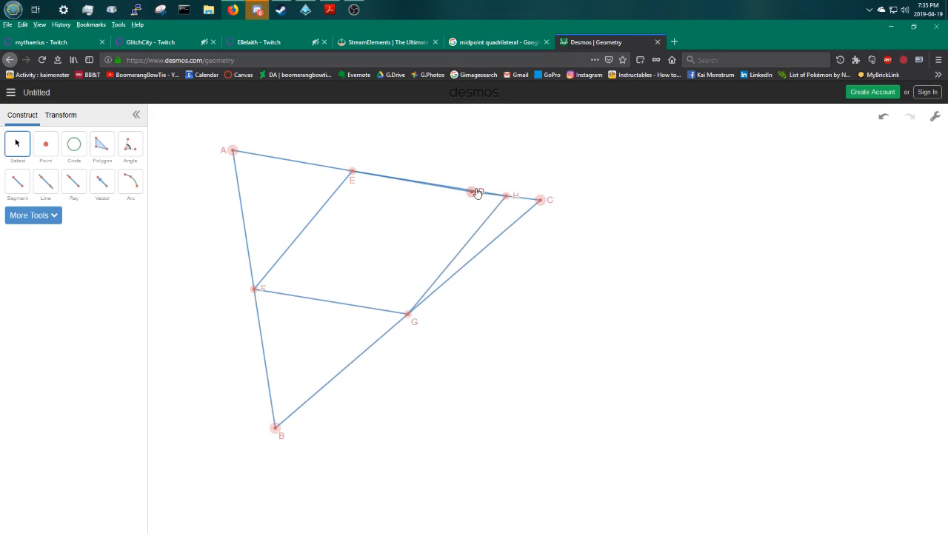
pyautogui.moveTo(474, 191); pyautogui.dragTo(456, 118)
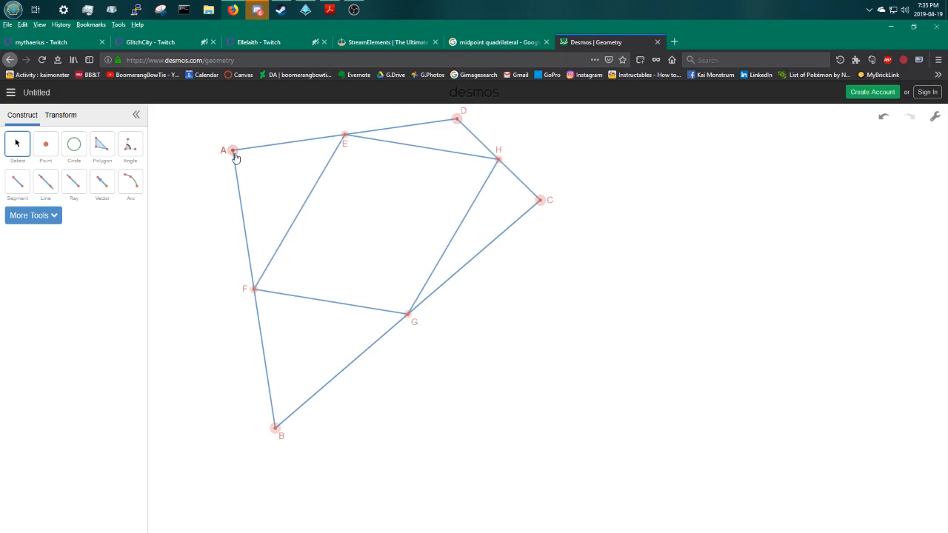
# Narrow ABCD at corners A and B, then widen it by moving C down, A up, B down-left and D above C.
pyautogui.moveTo(234, 153); pyautogui.dragTo(253, 233)
pyautogui.moveTo(276, 430); pyautogui.dragTo(280, 346)
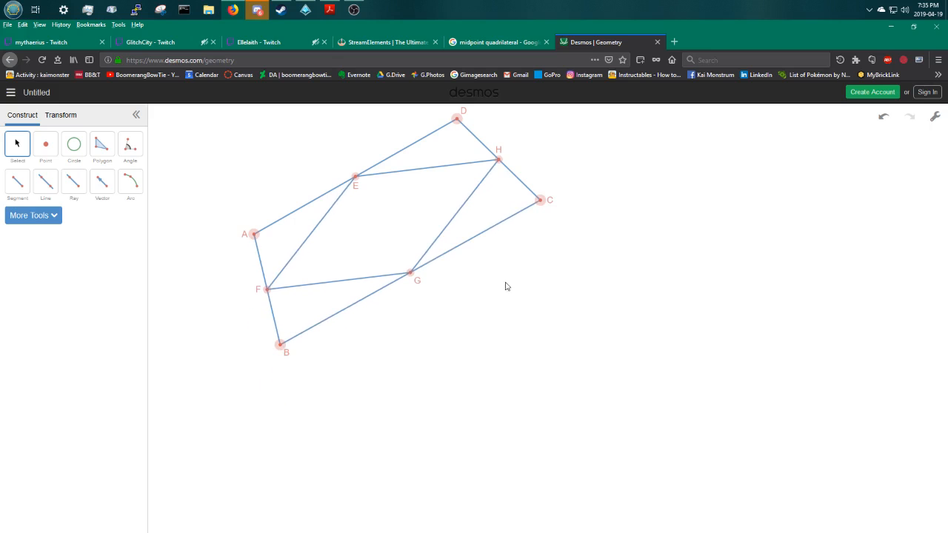
pyautogui.moveTo(540, 199); pyautogui.dragTo(572, 337)
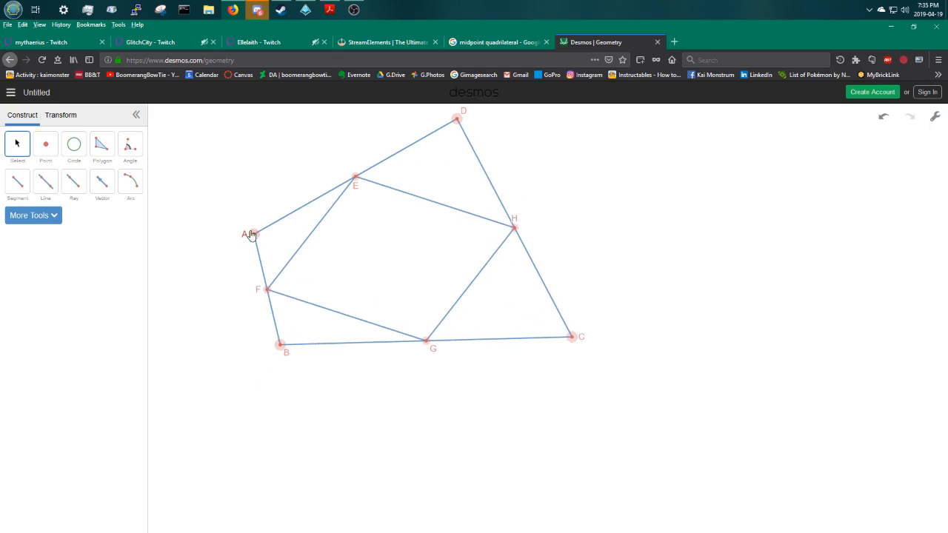
pyautogui.moveTo(252, 235); pyautogui.dragTo(257, 153)
pyautogui.moveTo(282, 348); pyautogui.dragTo(217, 384)
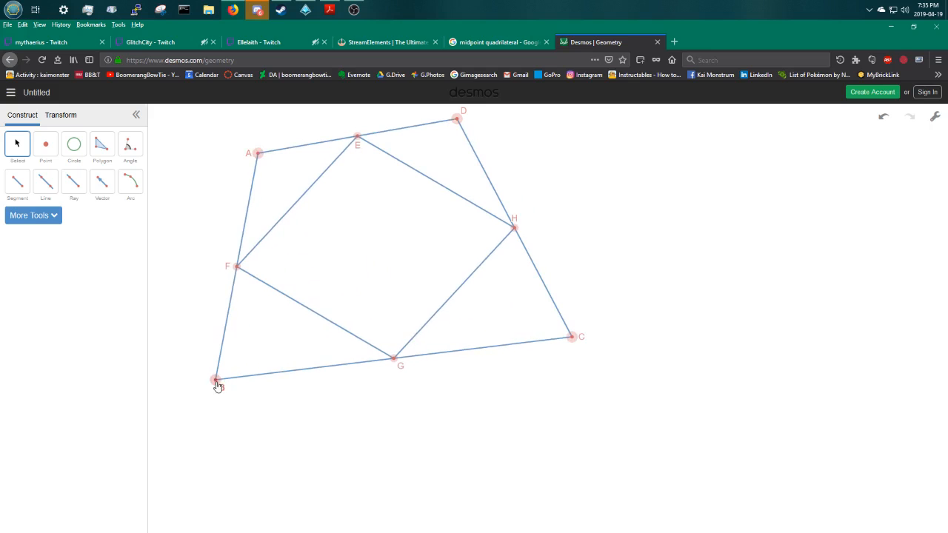
pyautogui.moveTo(456, 119); pyautogui.dragTo(563, 181)
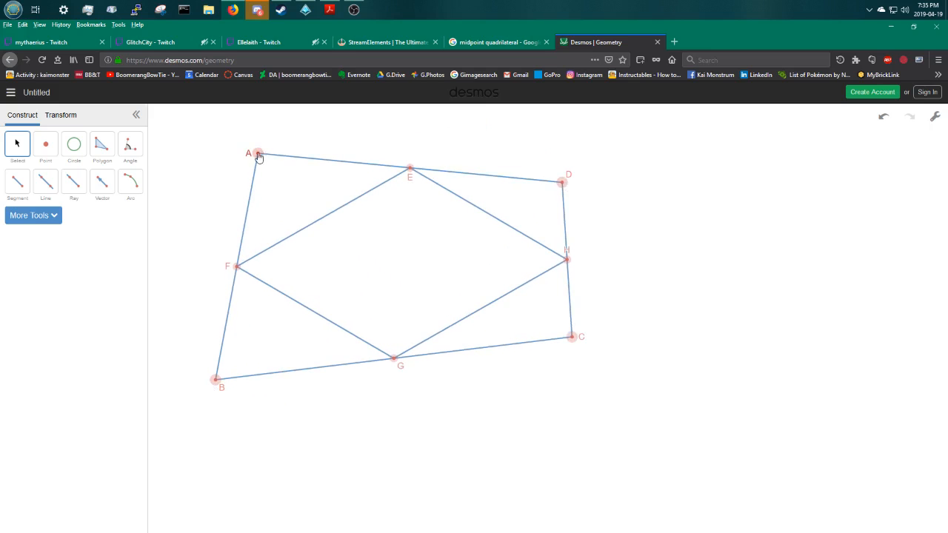
# Reshape ABCD into a tilted figure by shifting A, bringing B and D inward, and moving C down-left.
pyautogui.moveTo(257, 154); pyautogui.dragTo(257, 205)
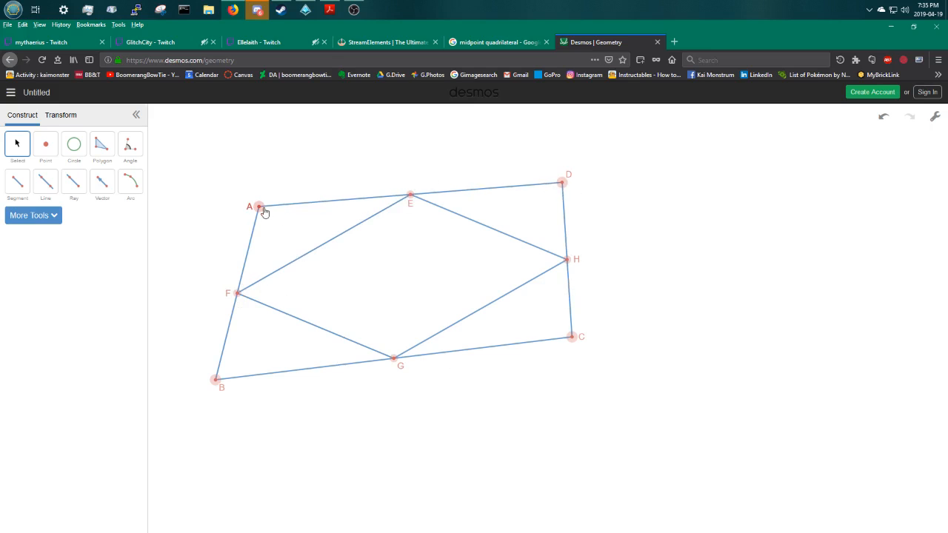
pyautogui.moveTo(261, 209); pyautogui.dragTo(280, 147)
pyautogui.moveTo(222, 373); pyautogui.dragTo(264, 324)
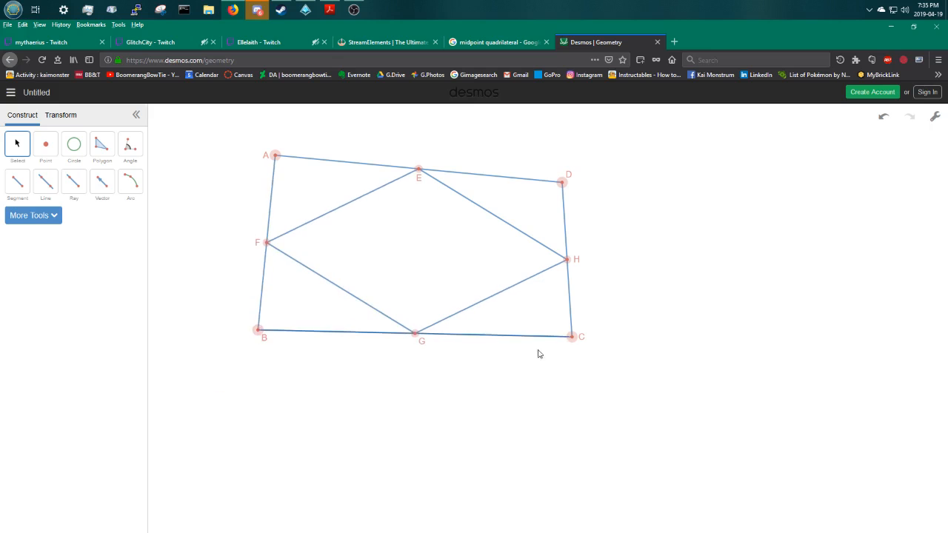
pyautogui.moveTo(574, 340); pyautogui.dragTo(447, 426)
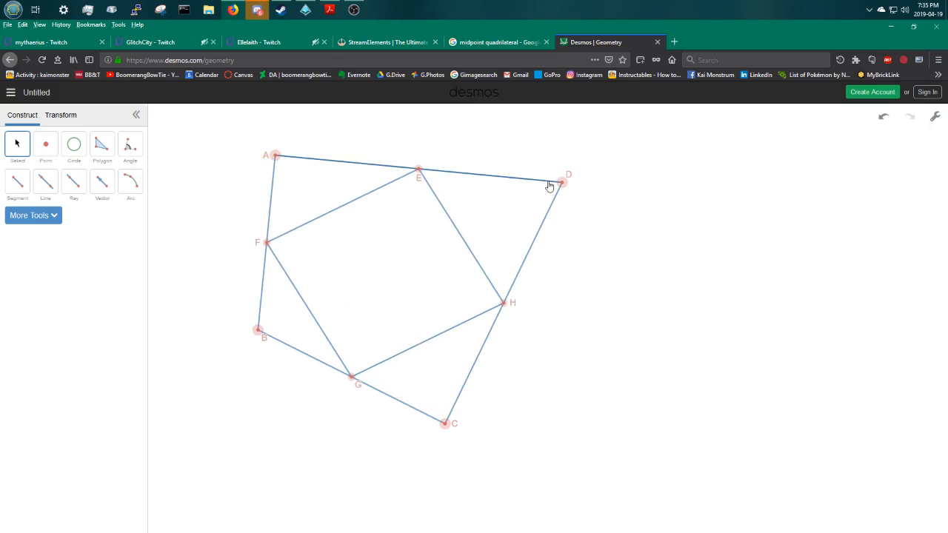
pyautogui.moveTo(563, 183); pyautogui.dragTo(515, 208)
pyautogui.moveTo(270, 163); pyautogui.dragTo(324, 139)
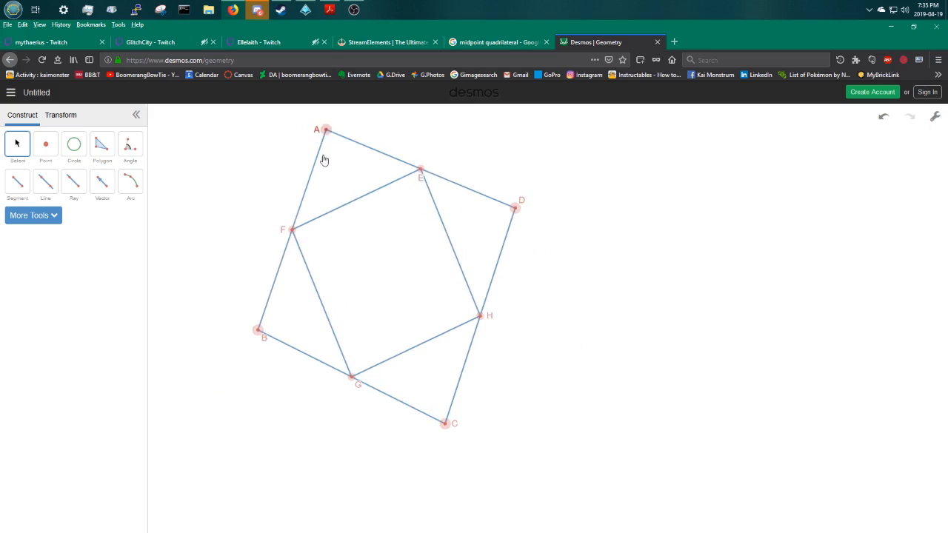
# Widen the tilted ABCD by moving C and D to the right, adjusting B, and shifting A toward D.
pyautogui.moveTo(257, 331); pyautogui.dragTo(211, 332)
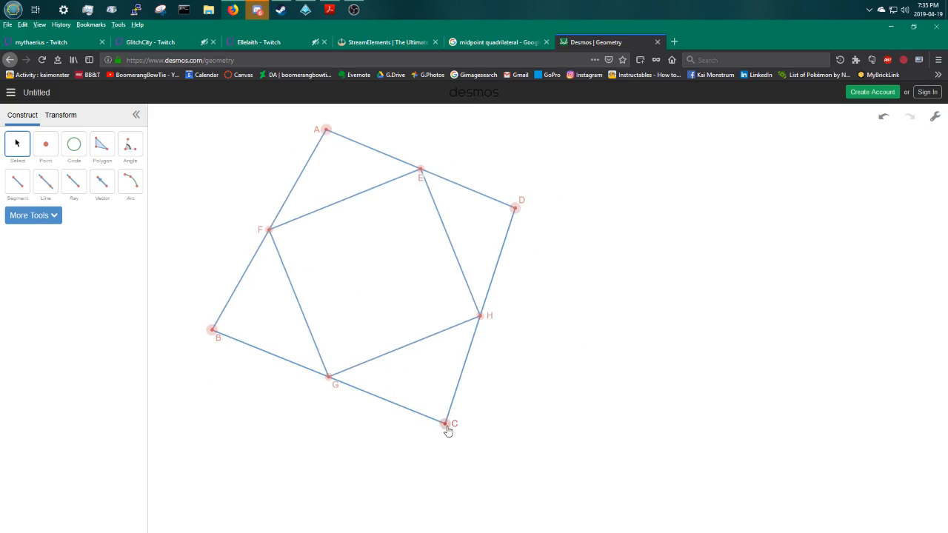
pyautogui.moveTo(445, 424); pyautogui.dragTo(515, 442)
pyautogui.moveTo(516, 211); pyautogui.dragTo(618, 207)
pyautogui.moveTo(326, 132); pyautogui.dragTo(352, 150)
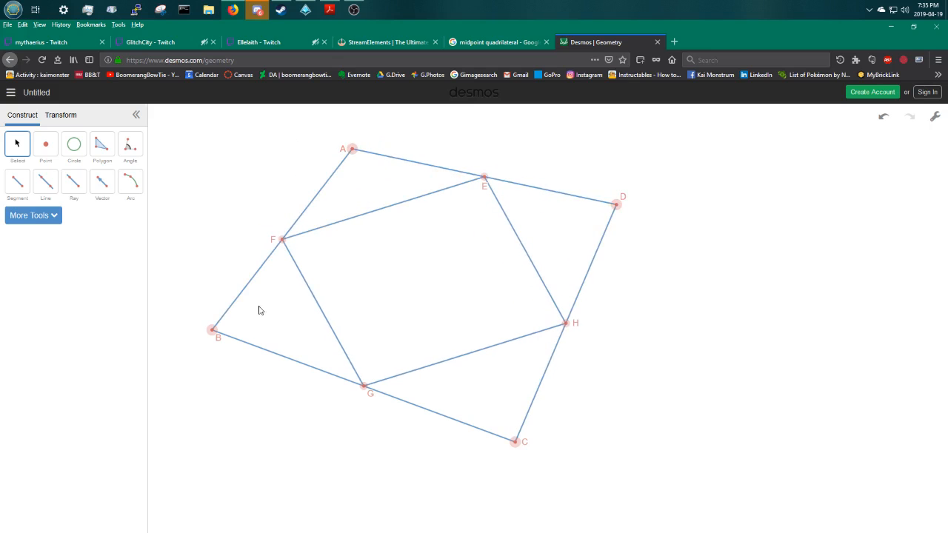
pyautogui.moveTo(213, 331); pyautogui.dragTo(254, 326)
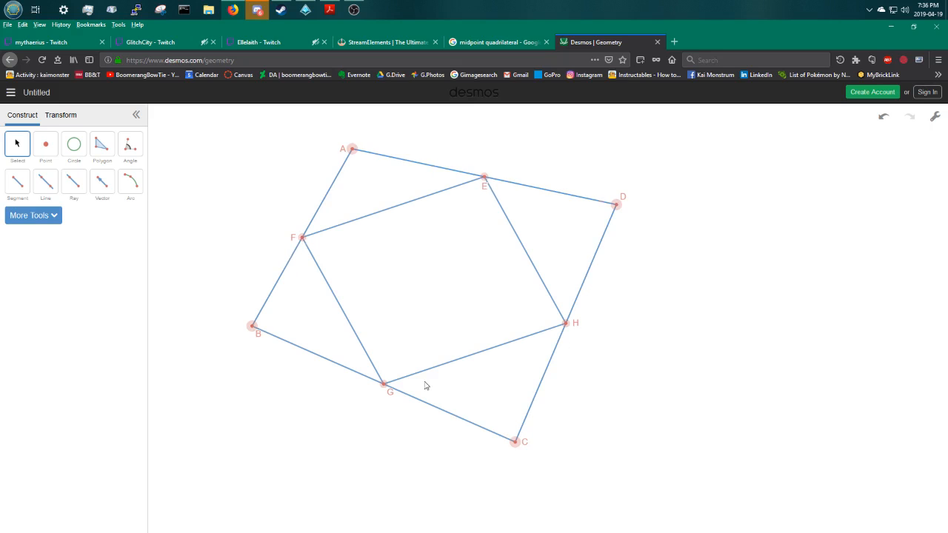
pyautogui.moveTo(351, 148); pyautogui.dragTo(402, 127)
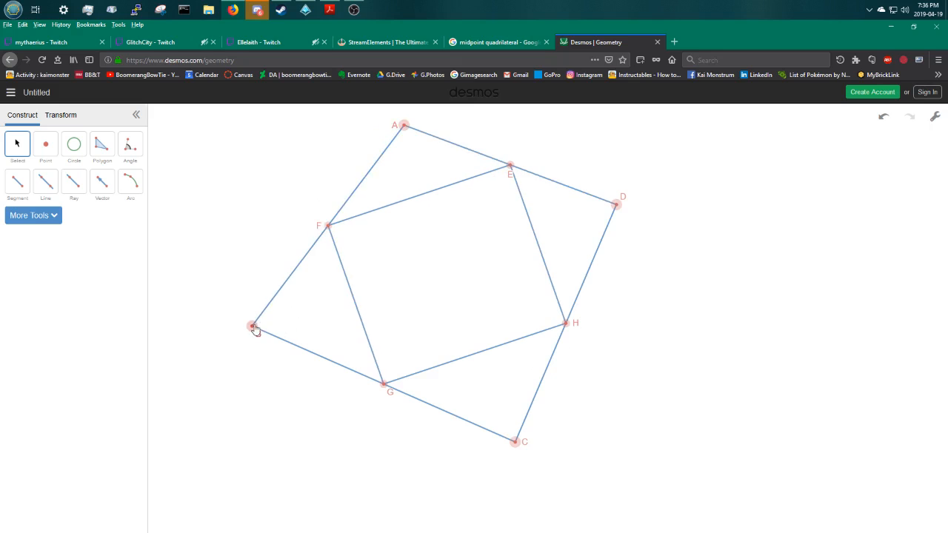
# Open the tilted ABCD into a wide near-parallelogram by moving C and D up-right, A down-left, and adjusting B and C.
pyautogui.moveTo(254, 328); pyautogui.dragTo(334, 351)
pyautogui.moveTo(515, 443); pyautogui.dragTo(644, 385)
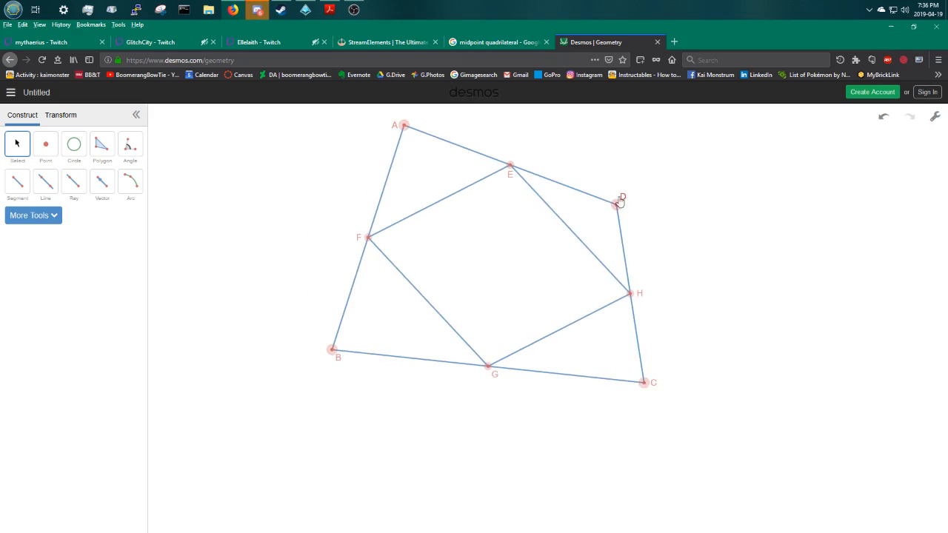
pyautogui.moveTo(617, 205); pyautogui.dragTo(676, 158)
pyautogui.moveTo(403, 126); pyautogui.dragTo(345, 176)
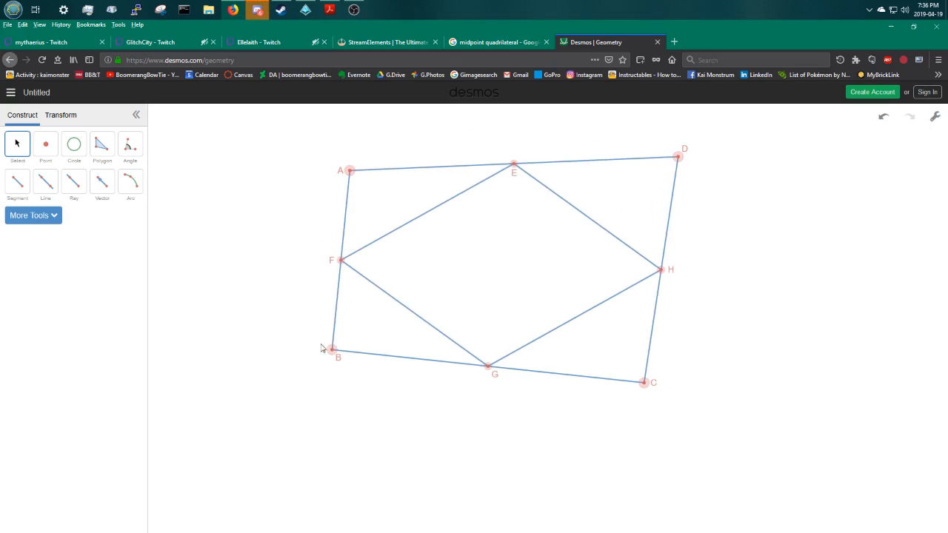
pyautogui.moveTo(332, 351); pyautogui.dragTo(286, 401)
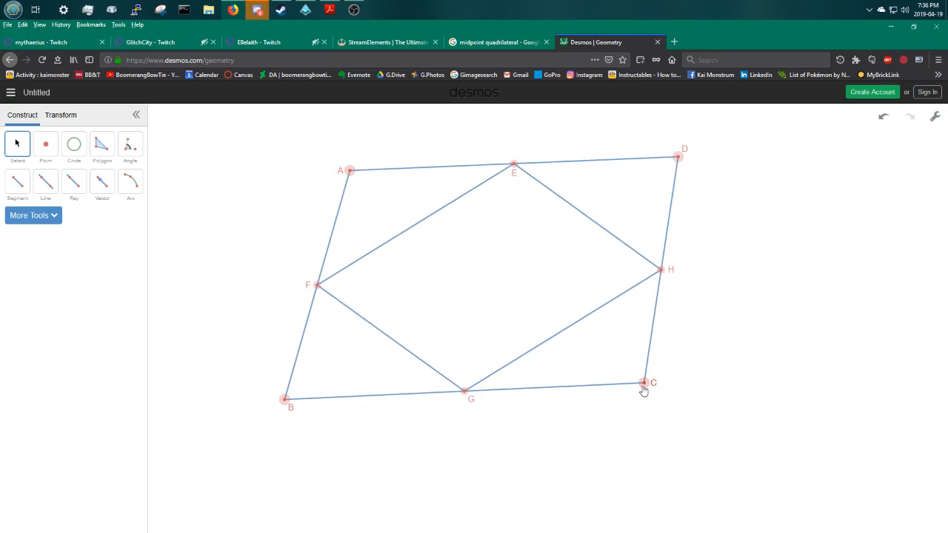
pyautogui.moveTo(643, 392); pyautogui.dragTo(668, 359)
pyautogui.moveTo(309, 390); pyautogui.dragTo(329, 365)
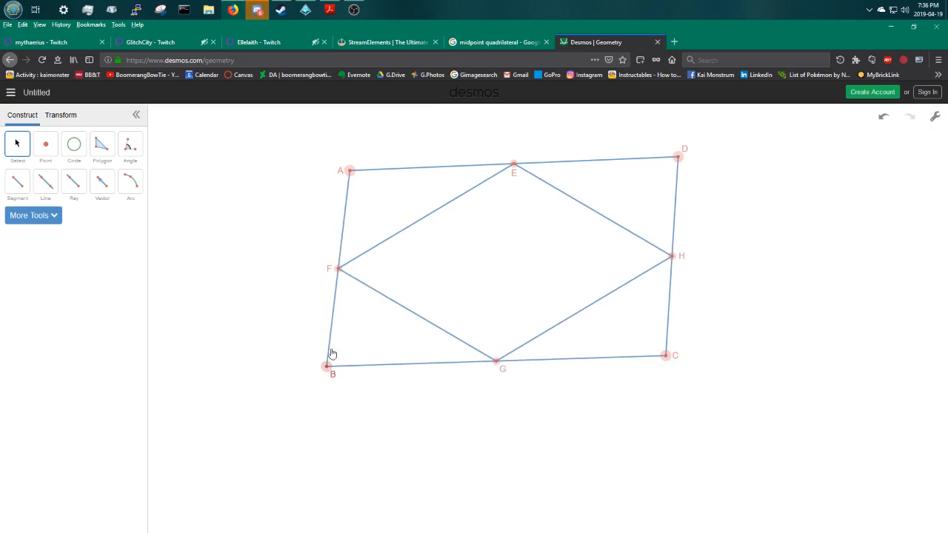
# Move A right and far left, lower D slightly, then set A up-left and B directly below A.
pyautogui.moveTo(348, 171); pyautogui.dragTo(402, 144)
pyautogui.moveTo(680, 153)
pyautogui.mouseDown()
pyautogui.moveTo(634, 178)
pyautogui.moveTo(684, 170)
pyautogui.mouseUp()
pyautogui.moveTo(402, 147); pyautogui.dragTo(249, 173)
pyautogui.moveTo(327, 368); pyautogui.dragTo(345, 379)
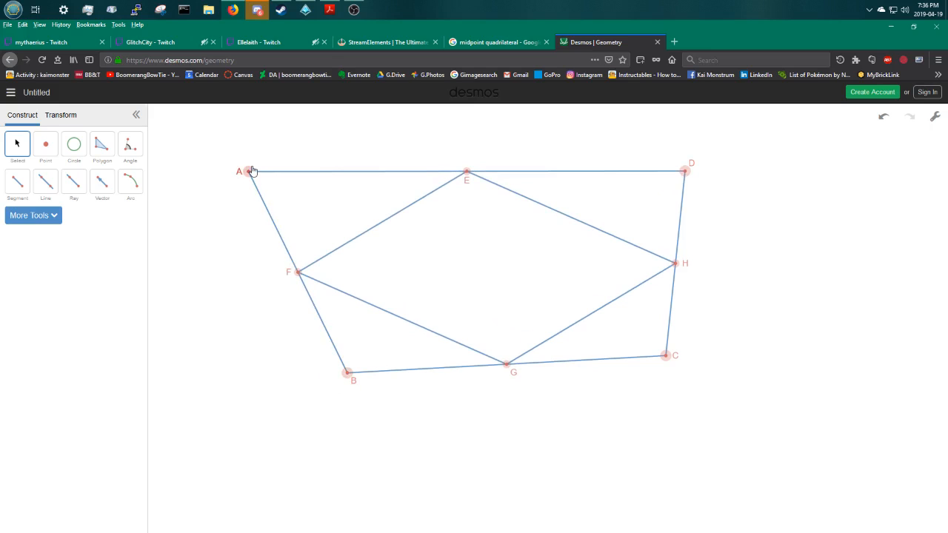
pyautogui.moveTo(249, 171); pyautogui.dragTo(359, 133)
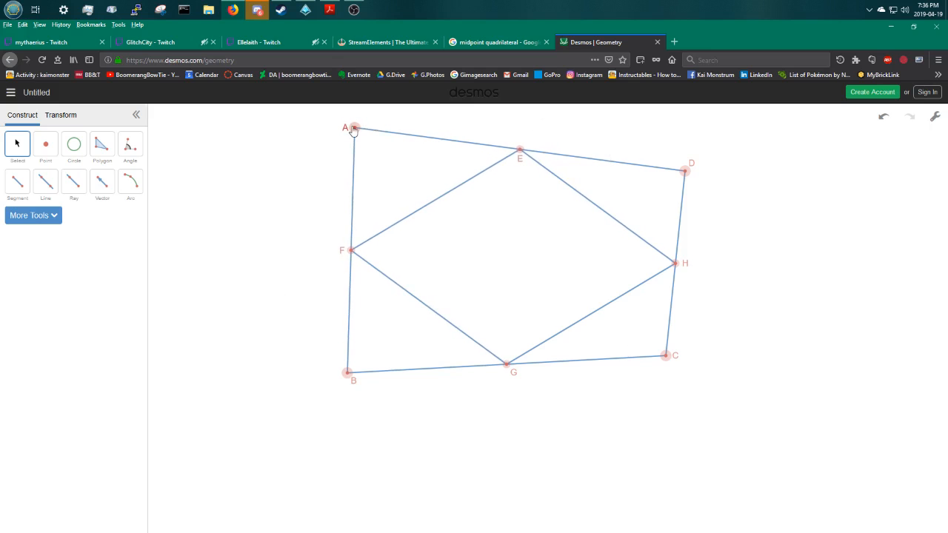
pyautogui.moveTo(355, 128); pyautogui.dragTo(280, 131)
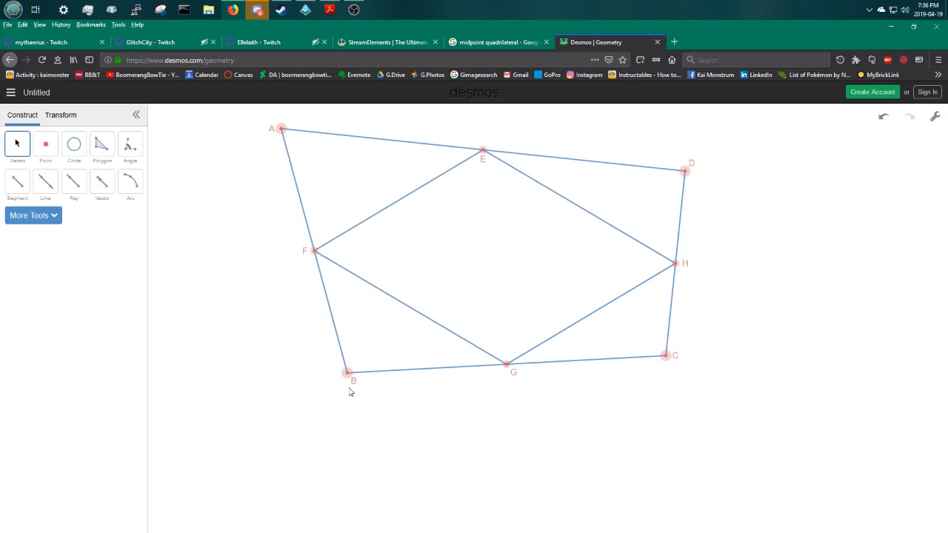
pyautogui.moveTo(347, 373); pyautogui.dragTo(282, 418)
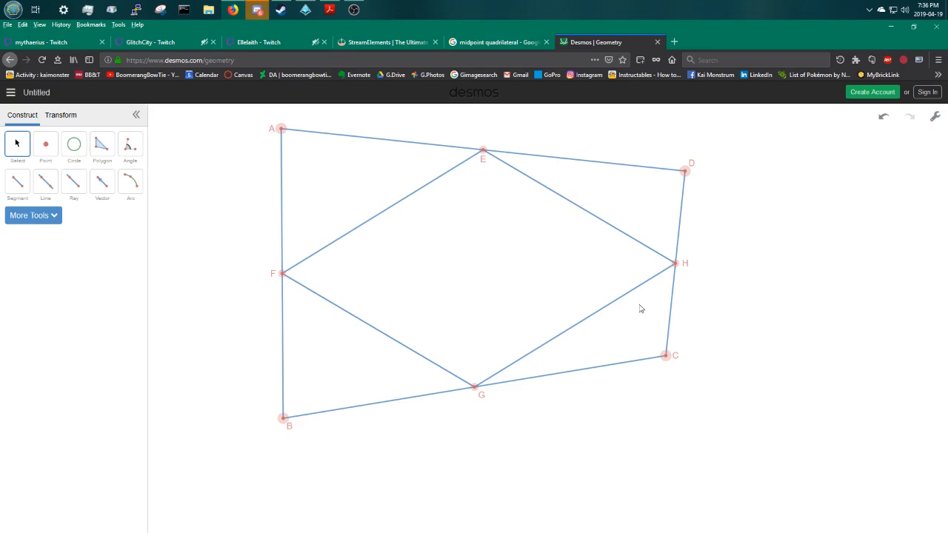
# Make ABCD taller by moving D up-left and C down-left, shift A inward, and swing B right and then far left.
pyautogui.moveTo(683, 171); pyautogui.dragTo(650, 131)
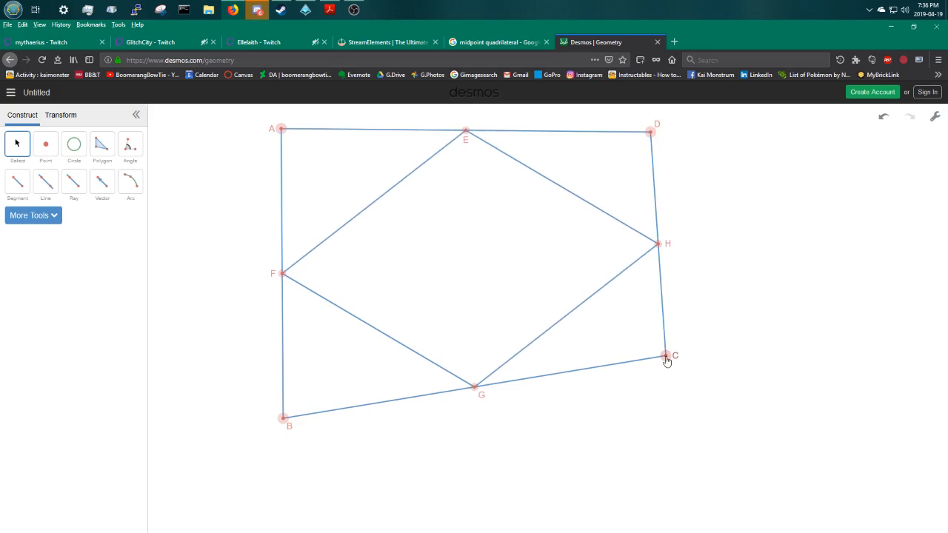
pyautogui.moveTo(666, 357); pyautogui.dragTo(630, 411)
pyautogui.moveTo(283, 418); pyautogui.dragTo(373, 460)
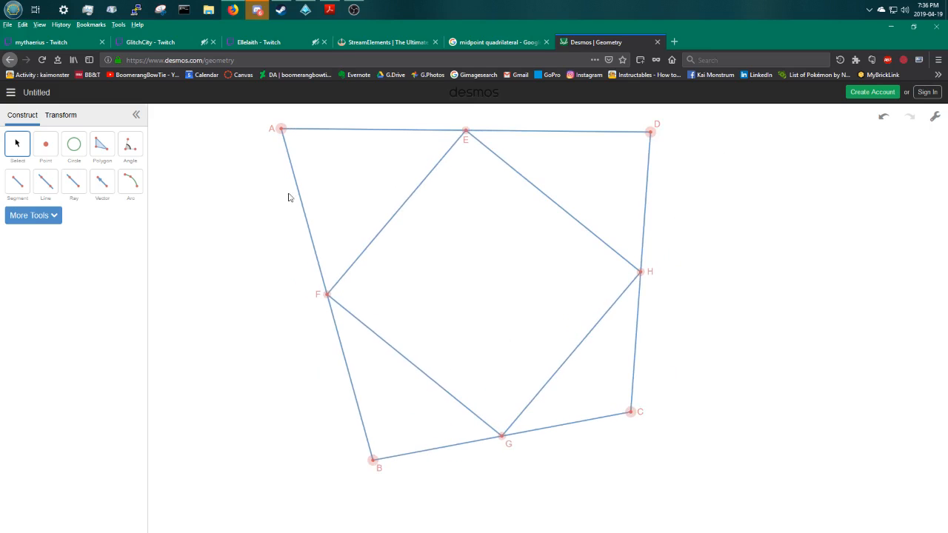
pyautogui.moveTo(281, 129); pyautogui.dragTo(315, 147)
pyautogui.moveTo(374, 462); pyautogui.dragTo(234, 448)
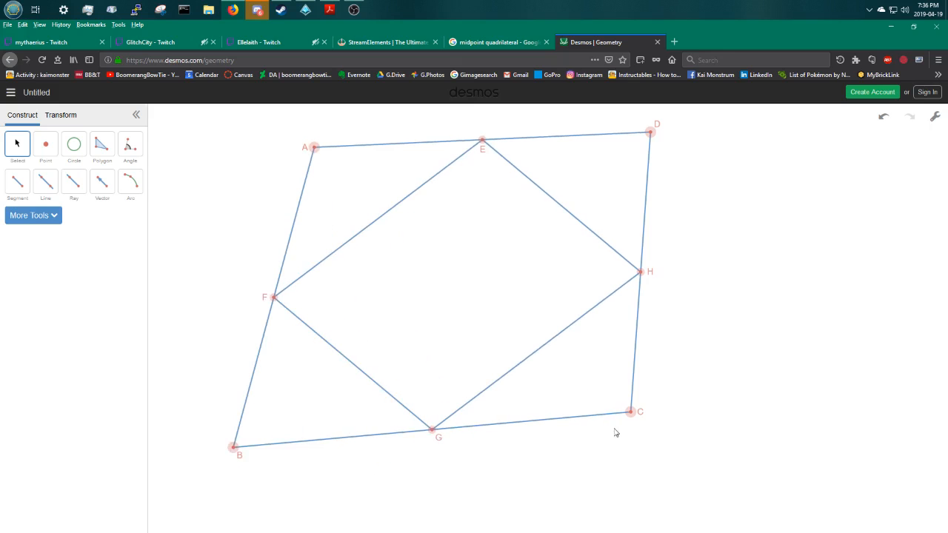
# Widen ABCD by moving C to the right, A and B inward to a near-vertical side, and D above C.
pyautogui.moveTo(630, 412); pyautogui.dragTo(755, 408)
pyautogui.moveTo(317, 148); pyautogui.dragTo(293, 156)
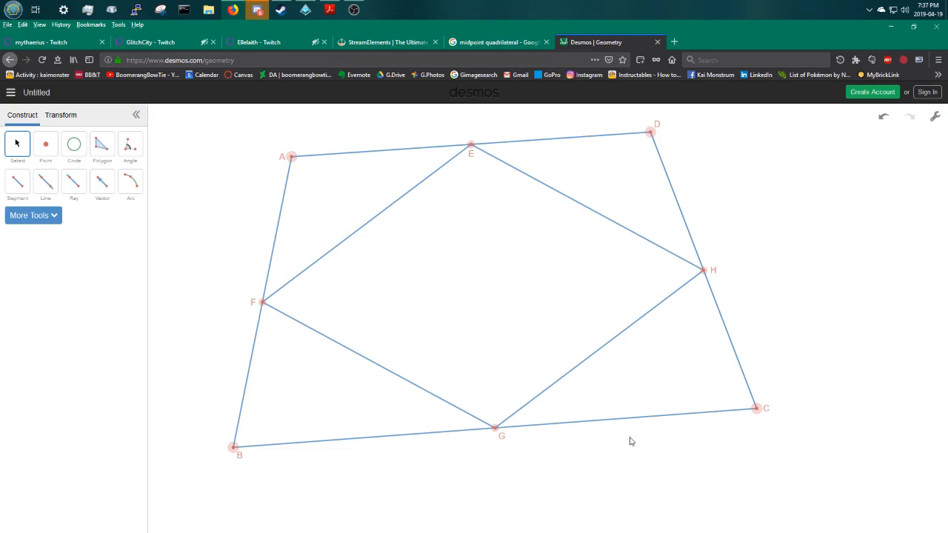
pyautogui.click(293, 157)
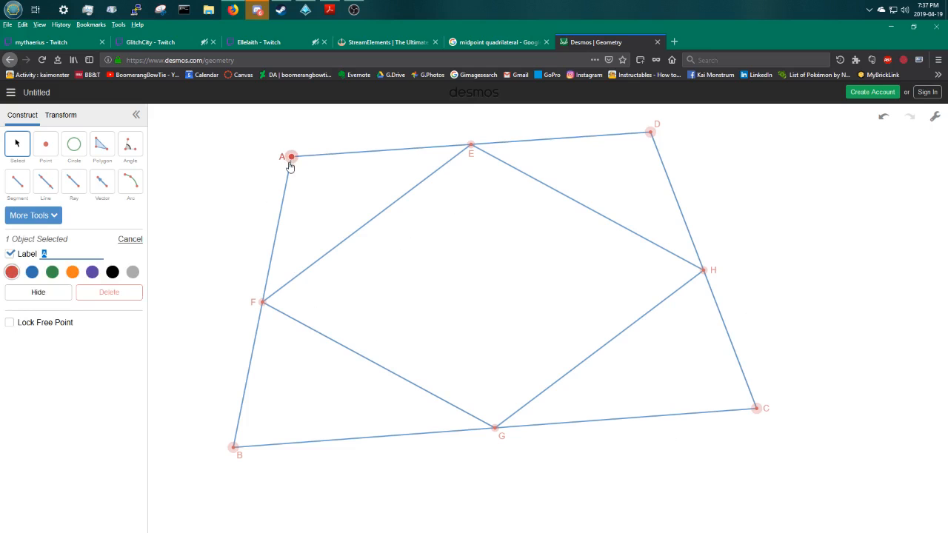
pyautogui.moveTo(291, 158); pyautogui.dragTo(326, 134)
pyautogui.moveTo(234, 446); pyautogui.dragTo(331, 439)
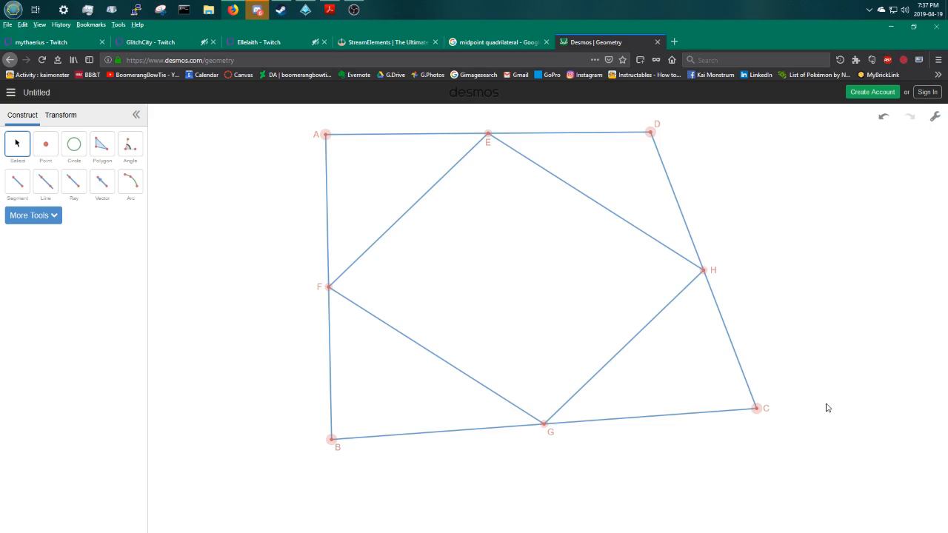
pyautogui.moveTo(650, 132); pyautogui.dragTo(761, 171)
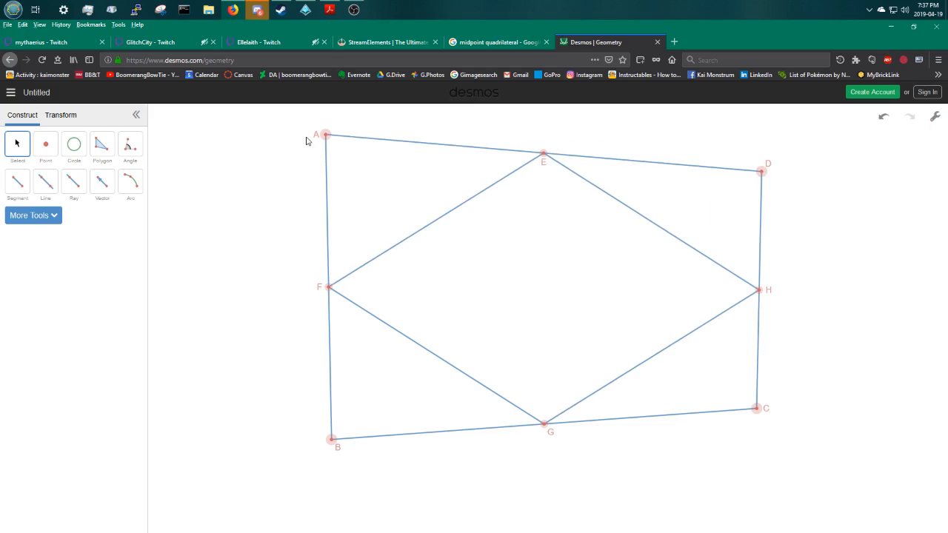
# Skew ABCD into an irregular convex quadrilateral by moving A left, B far right and C up beneath D.
pyautogui.moveTo(326, 134); pyautogui.dragTo(214, 157)
pyautogui.moveTo(333, 446); pyautogui.dragTo(523, 461)
pyautogui.moveTo(763, 416); pyautogui.dragTo(763, 374)
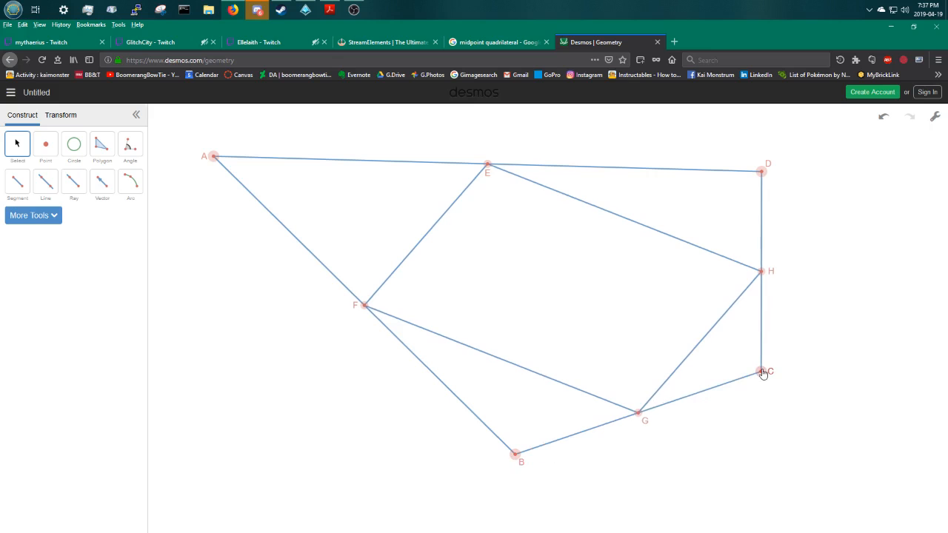
# Cross sides AB and CD by moving C far left below A, then return C to the lower right of D.
pyautogui.moveTo(763, 374); pyautogui.dragTo(221, 373)
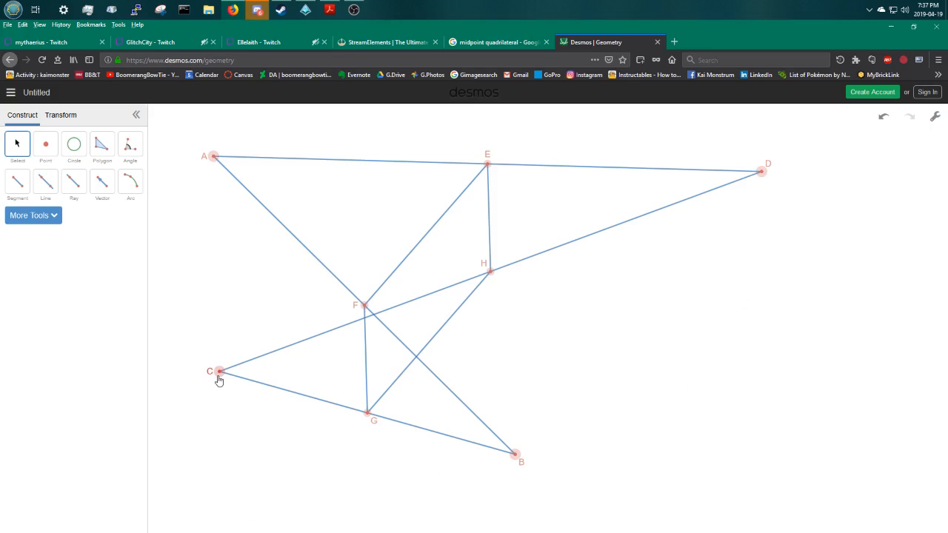
pyautogui.moveTo(219, 371); pyautogui.dragTo(192, 342)
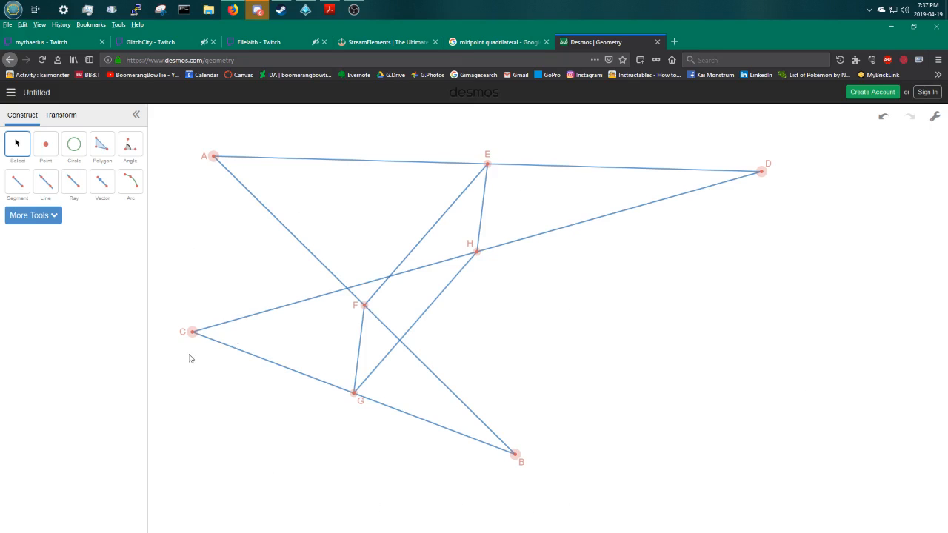
pyautogui.moveTo(187, 335); pyautogui.dragTo(844, 383)
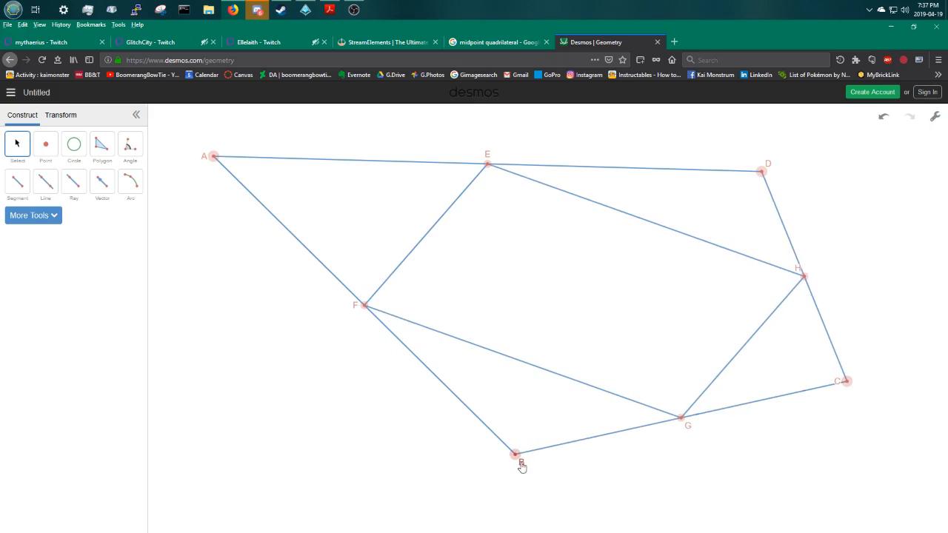
# Move B lower-left and C lower-right, then exchange their sides to cross the figure, placing B just beyond D.
pyautogui.moveTo(521, 463); pyautogui.dragTo(204, 449)
pyautogui.moveTo(850, 391); pyautogui.dragTo(792, 442)
pyautogui.moveTo(227, 446); pyautogui.dragTo(934, 320)
pyautogui.moveTo(799, 449); pyautogui.dragTo(363, 462)
pyautogui.moveTo(918, 322); pyautogui.dragTo(852, 344)
pyautogui.moveTo(797, 367); pyautogui.dragTo(881, 192)
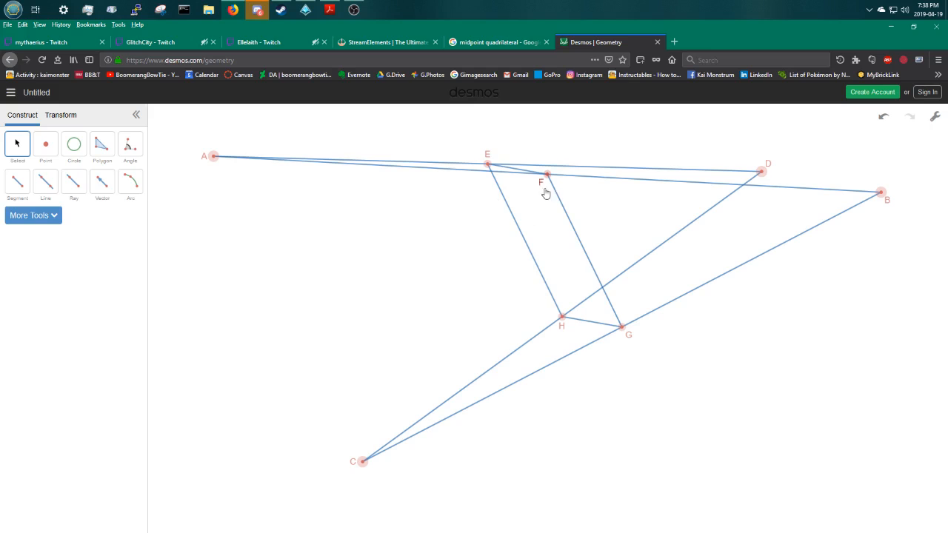
# Turn the crossed figure into a concave quadrilateral by moving B inward above C and lowering D.
pyautogui.moveTo(880, 193); pyautogui.dragTo(870, 197)
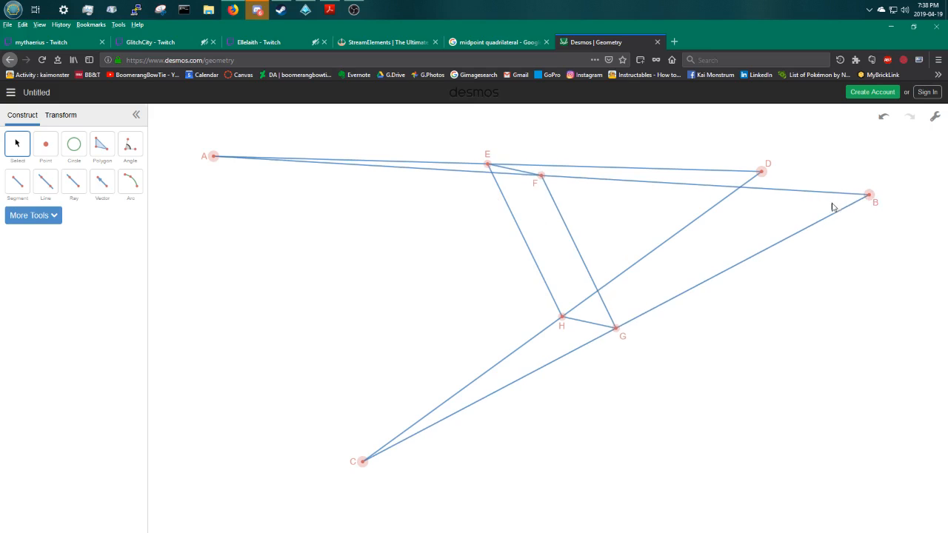
pyautogui.moveTo(868, 195); pyautogui.dragTo(416, 314)
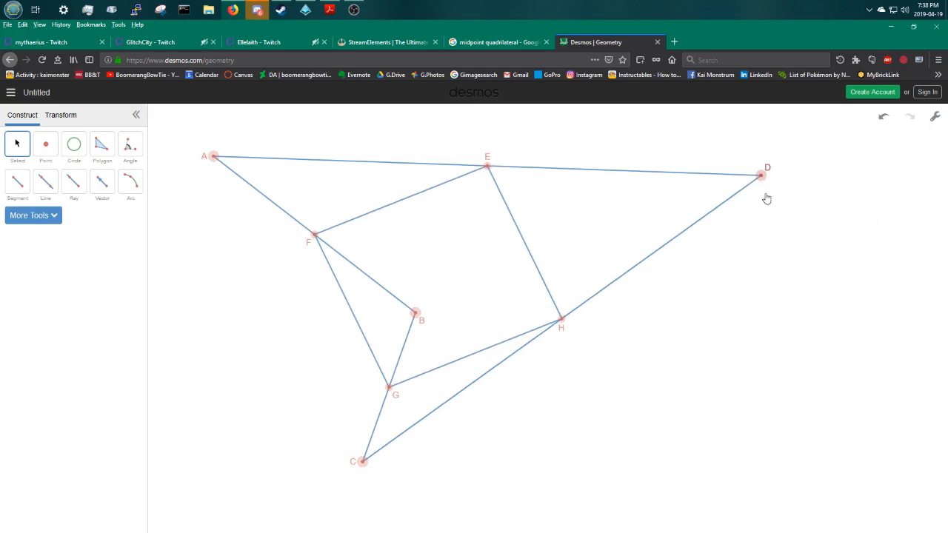
pyautogui.moveTo(766, 198); pyautogui.dragTo(778, 332)
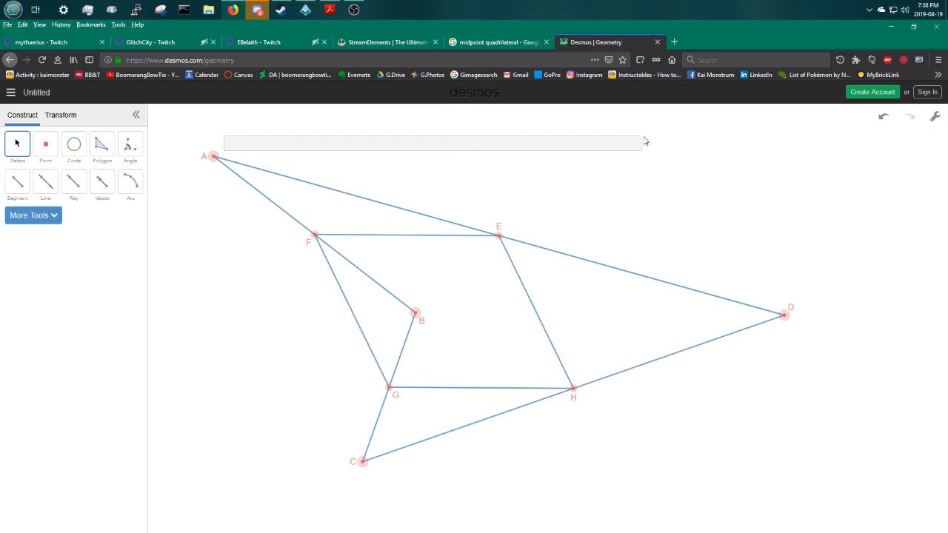
# Move A upper-right and B upper-left, then cross AD over BC by placing A left of C, and select segment AD.
pyautogui.moveTo(213, 157); pyautogui.dragTo(636, 134)
pyautogui.moveTo(414, 313); pyautogui.dragTo(281, 185)
pyautogui.moveTo(638, 135); pyautogui.dragTo(220, 470)
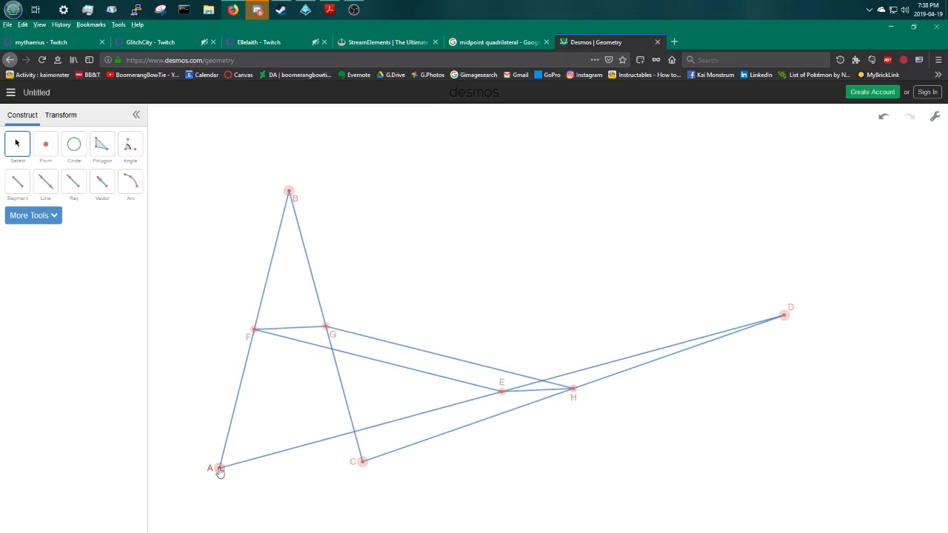
pyautogui.click(354, 434)
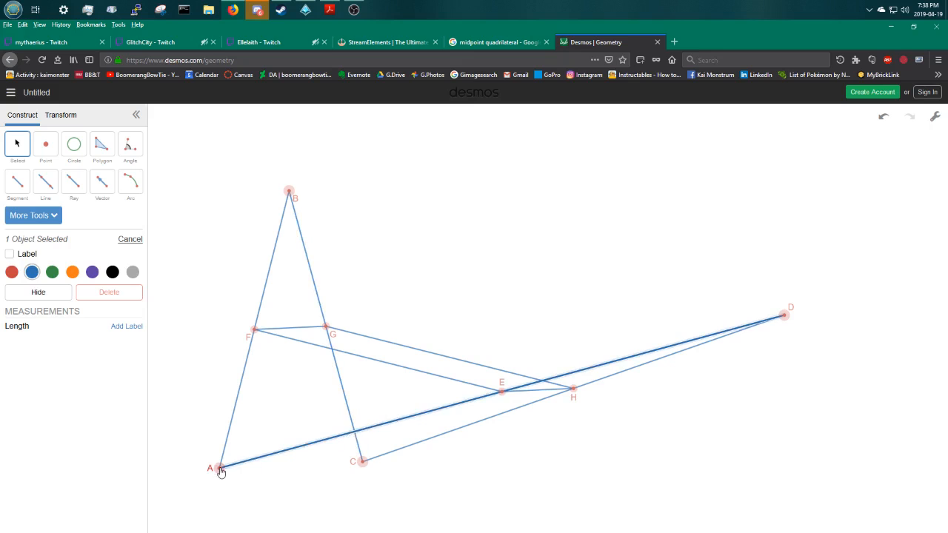
# Uncross the figure by returning A to the upper right, then enlarge it by moving C down-left and D down.
pyautogui.moveTo(219, 467); pyautogui.dragTo(696, 129)
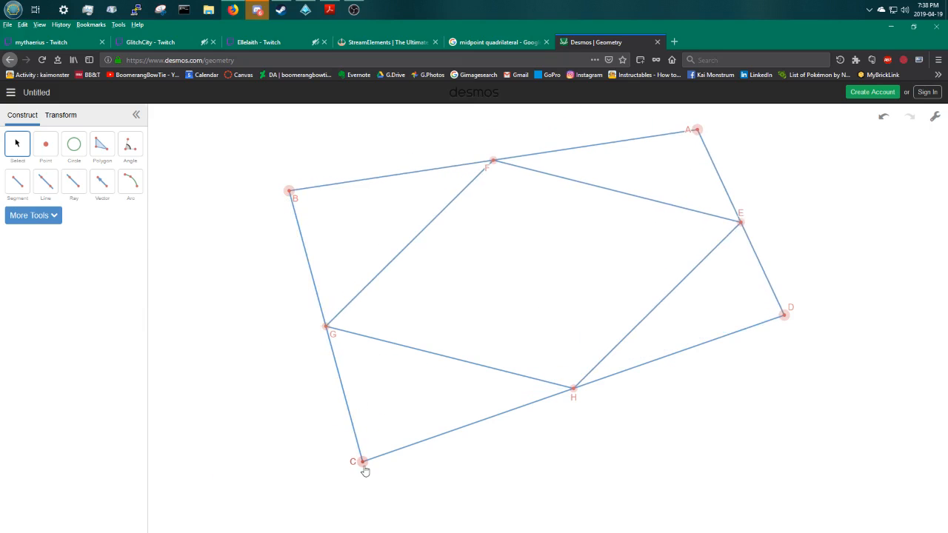
pyautogui.moveTo(371, 463); pyautogui.dragTo(318, 456)
pyautogui.moveTo(733, 306); pyautogui.dragTo(760, 448)
pyautogui.moveTo(303, 455); pyautogui.dragTo(300, 475)
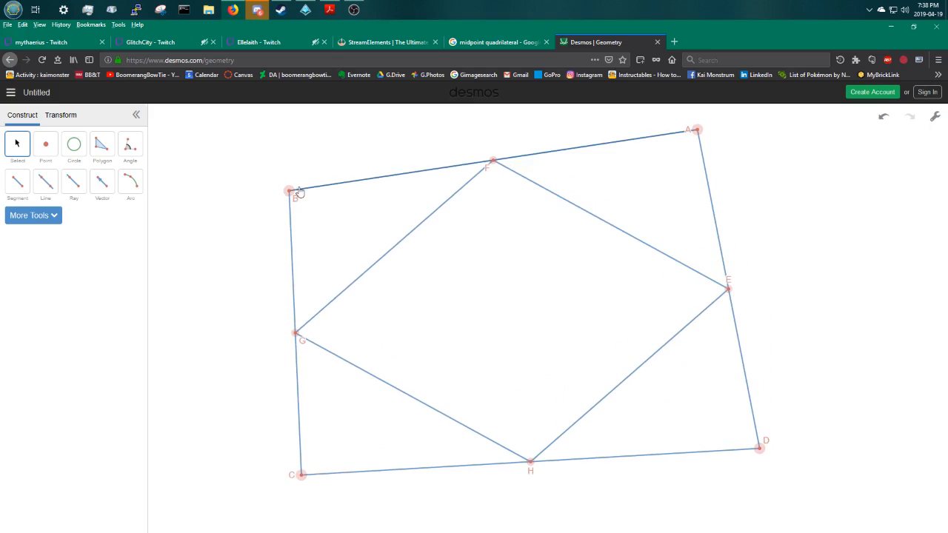
# Cross sides AD and BC by moving B far right beyond AD, and select both crossing segments.
pyautogui.moveTo(291, 190); pyautogui.dragTo(931, 328)
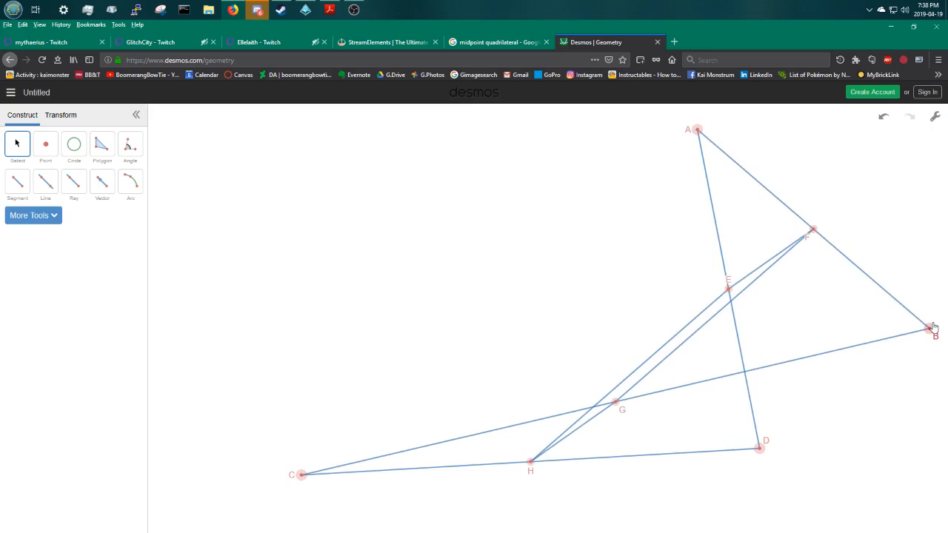
pyautogui.click(721, 249)
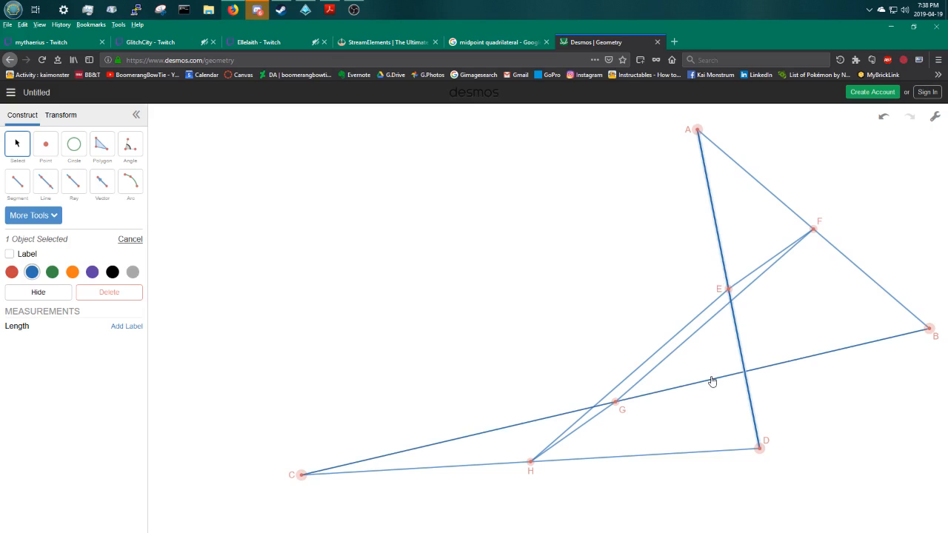
pyautogui.click(711, 381)
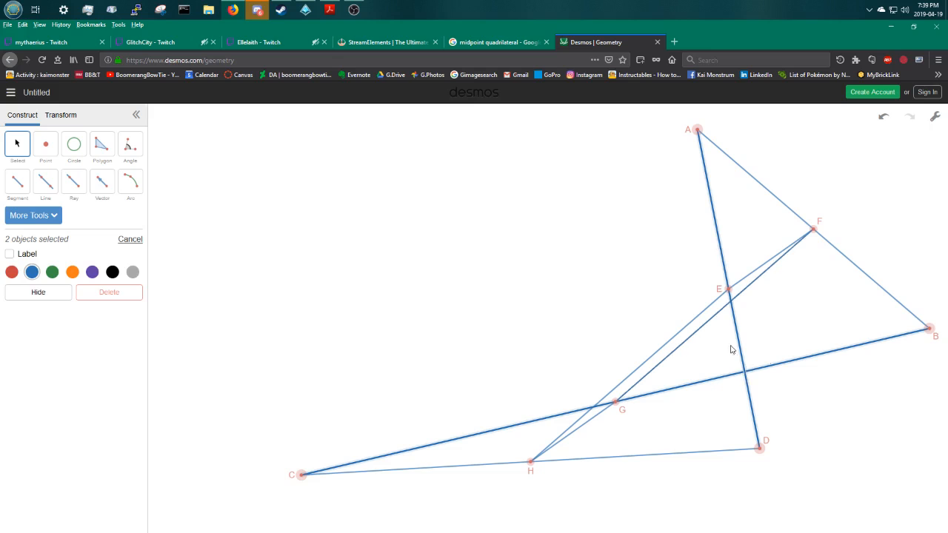
# Uncross the figure by moving D to the upper left above C, then shift B down-left and A right.
pyautogui.moveTo(762, 451); pyautogui.dragTo(286, 156)
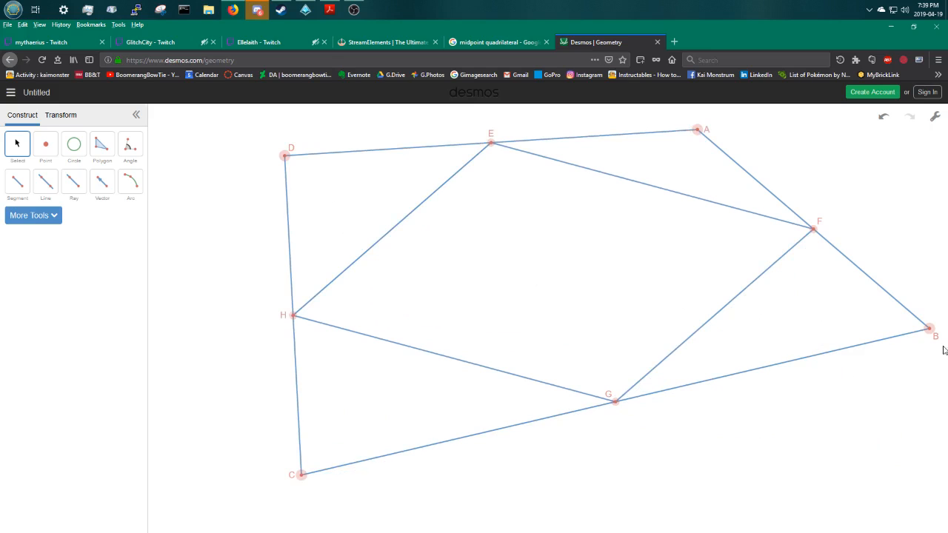
pyautogui.moveTo(929, 331); pyautogui.dragTo(850, 393)
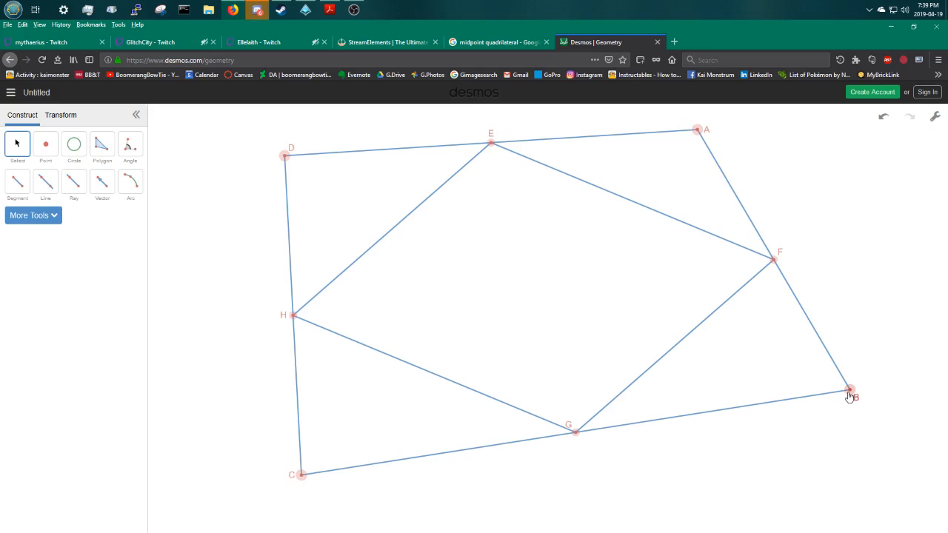
pyautogui.moveTo(697, 130); pyautogui.dragTo(783, 143)
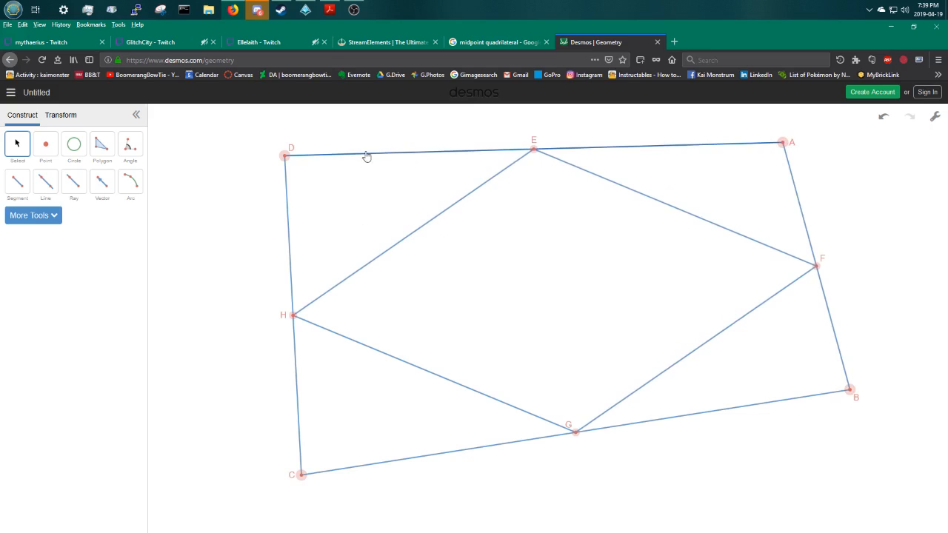
# Square the figure into a near-rectangle by moving D and C inward, B down-left beneath A, and D level with A.
pyautogui.click(285, 155)
pyautogui.moveTo(286, 155); pyautogui.dragTo(335, 150)
pyautogui.moveTo(309, 474); pyautogui.dragTo(367, 457)
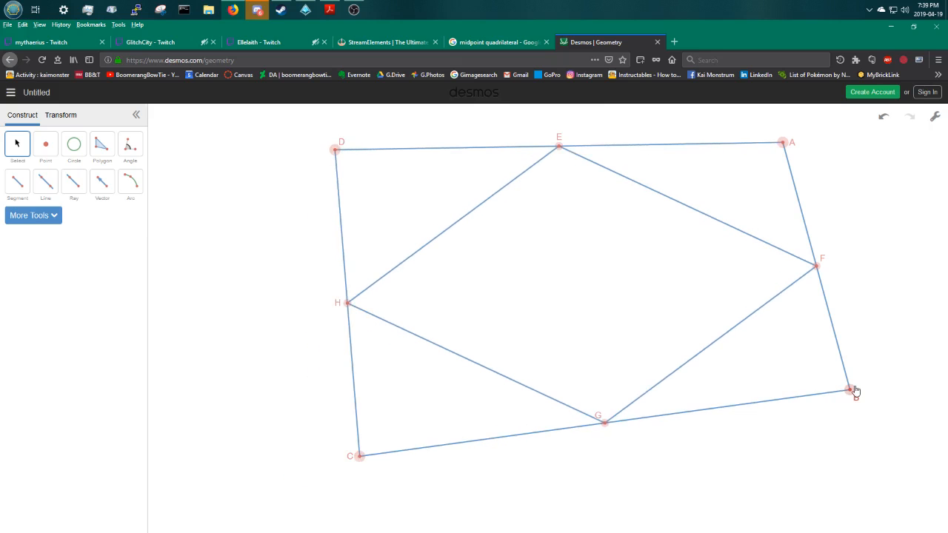
pyautogui.moveTo(853, 393); pyautogui.dragTo(795, 446)
pyautogui.moveTo(336, 150); pyautogui.dragTo(357, 141)
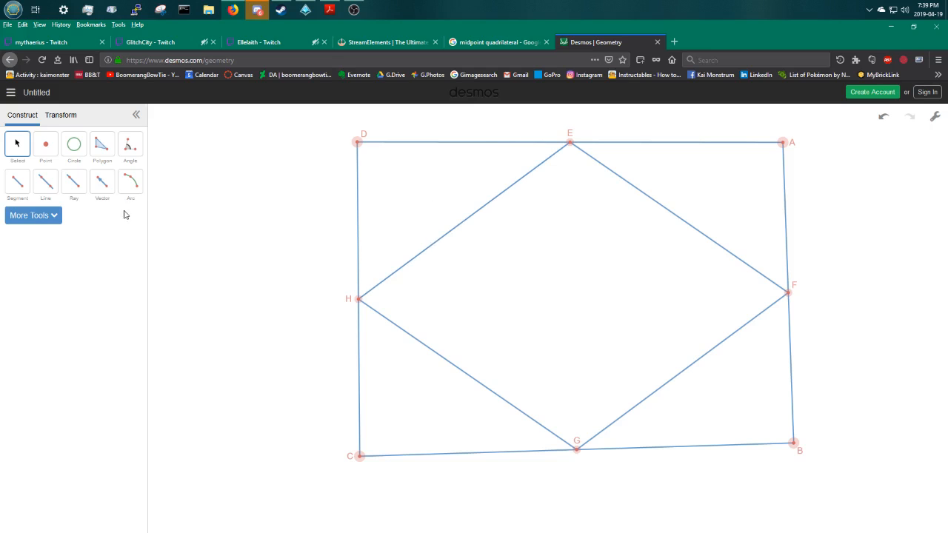
pyautogui.click(57, 220)
pyautogui.click(57, 219)
pyautogui.click(61, 117)
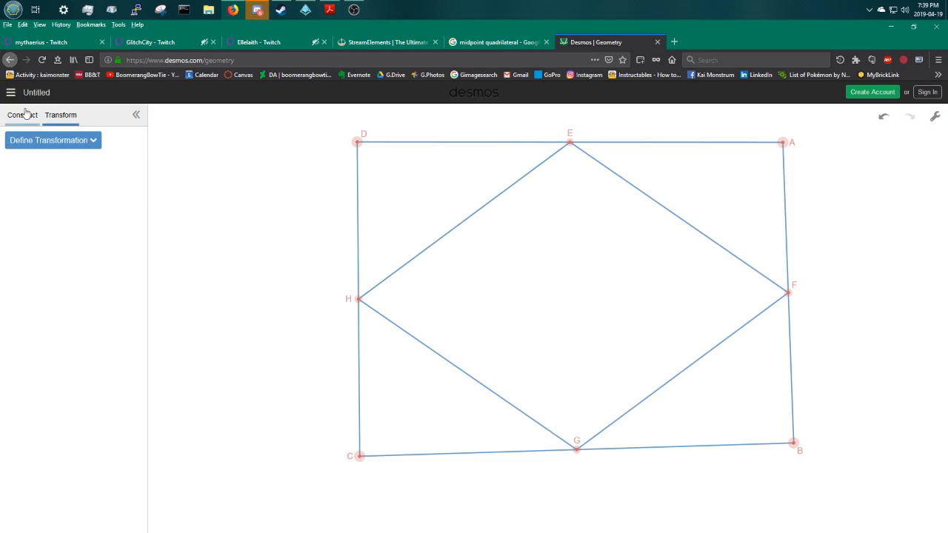
pyautogui.click(360, 217)
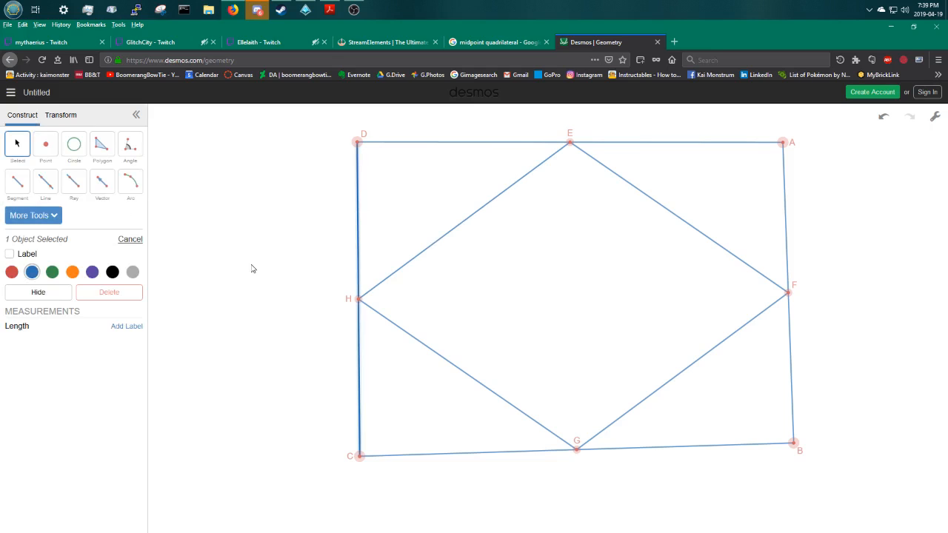
pyautogui.click(248, 242)
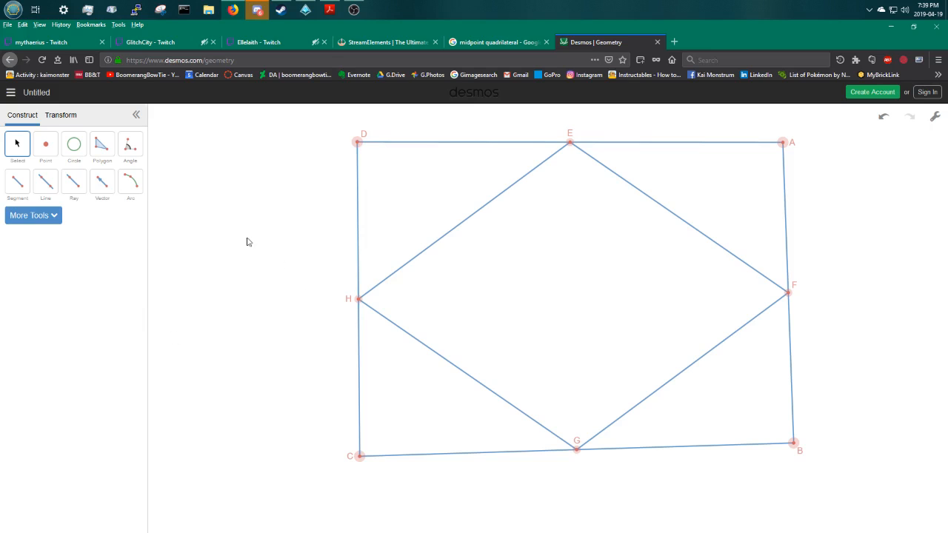
pyautogui.click(37, 220)
pyautogui.click(322, 241)
# Nudge corner D slightly down-left and shift corner A slightly left, keeping side DA nearly horizontal.
pyautogui.moveTo(357, 142); pyautogui.dragTo(352, 146)
pyautogui.moveTo(783, 143); pyautogui.dragTo(790, 149)
pyautogui.moveTo(781, 140)
pyautogui.mouseDown()
pyautogui.moveTo(766, 132)
pyautogui.moveTo(765, 141)
pyautogui.mouseUp()
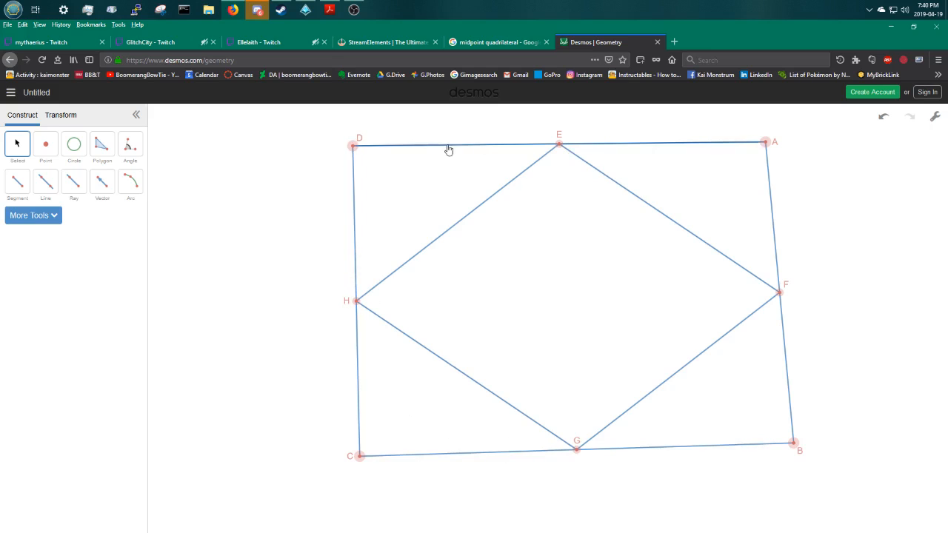
# Examine the sides of midpoint quadrilateral EFGH by selecting them one after another, and clear the selection.
pyautogui.click(478, 213)
pyautogui.click(639, 197)
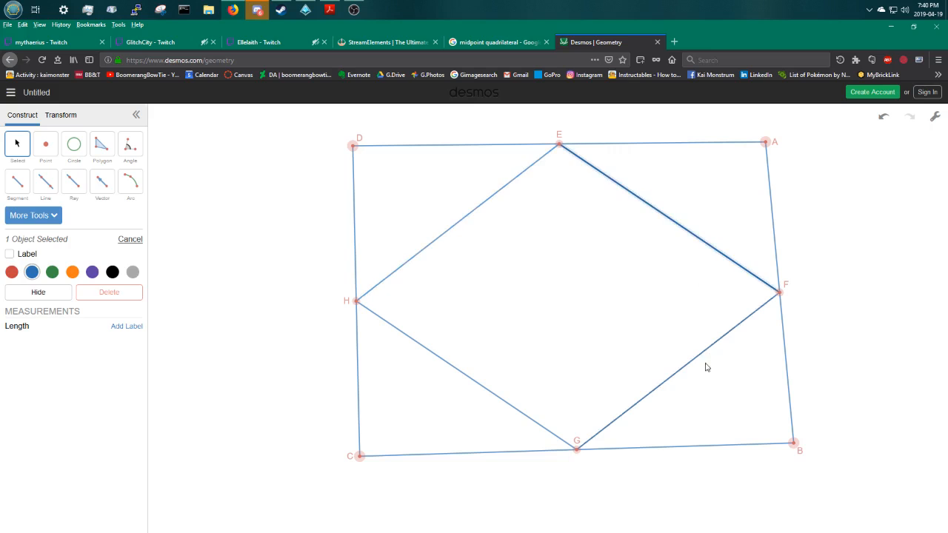
pyautogui.click(693, 367)
pyautogui.click(482, 390)
pyautogui.click(476, 385)
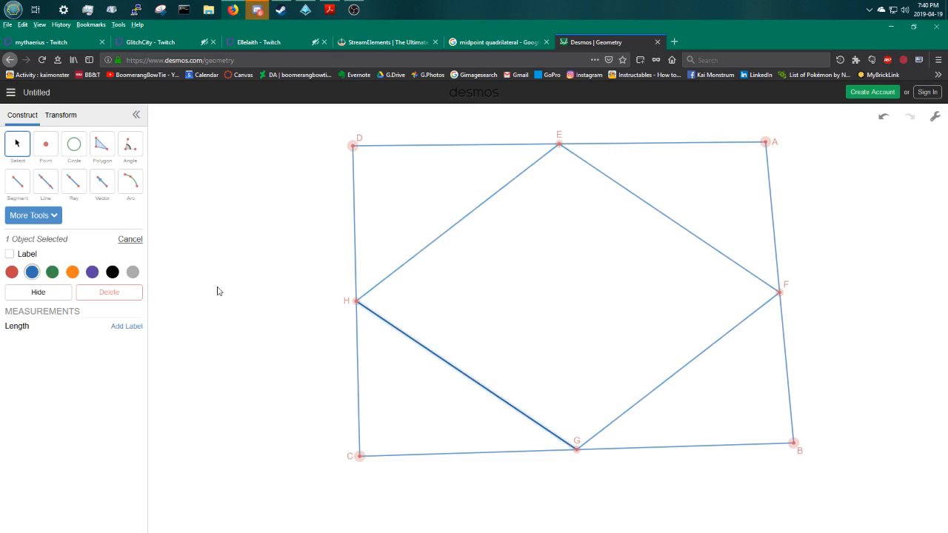
pyautogui.click(216, 289)
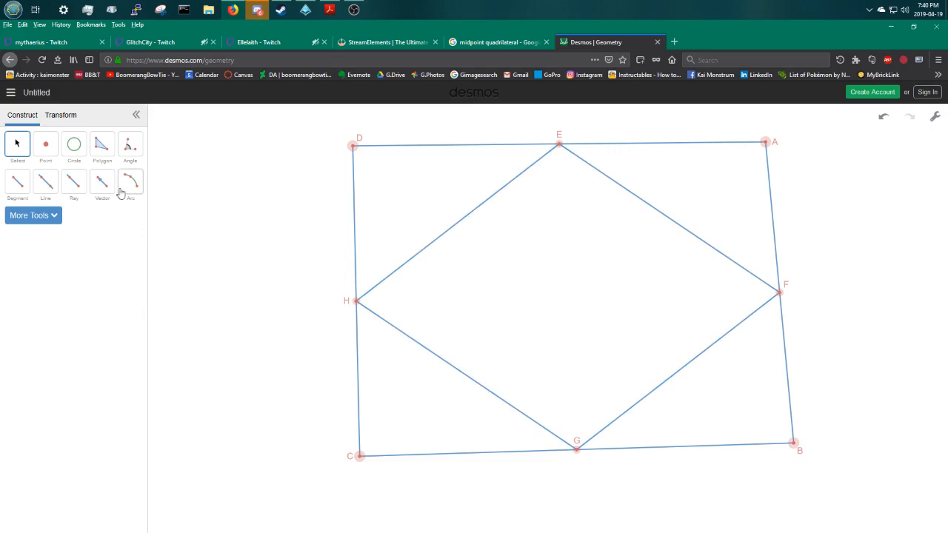
# Draw a segment from D to midpoint H and add a length label to it.
pyautogui.click(18, 182)
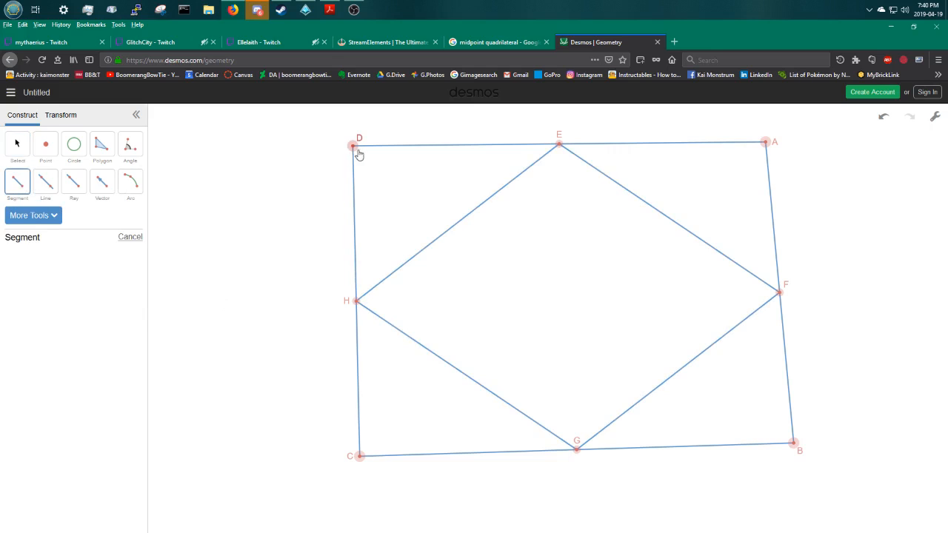
pyautogui.click(355, 148)
pyautogui.click(356, 301)
pyautogui.click(17, 143)
pyautogui.click(355, 238)
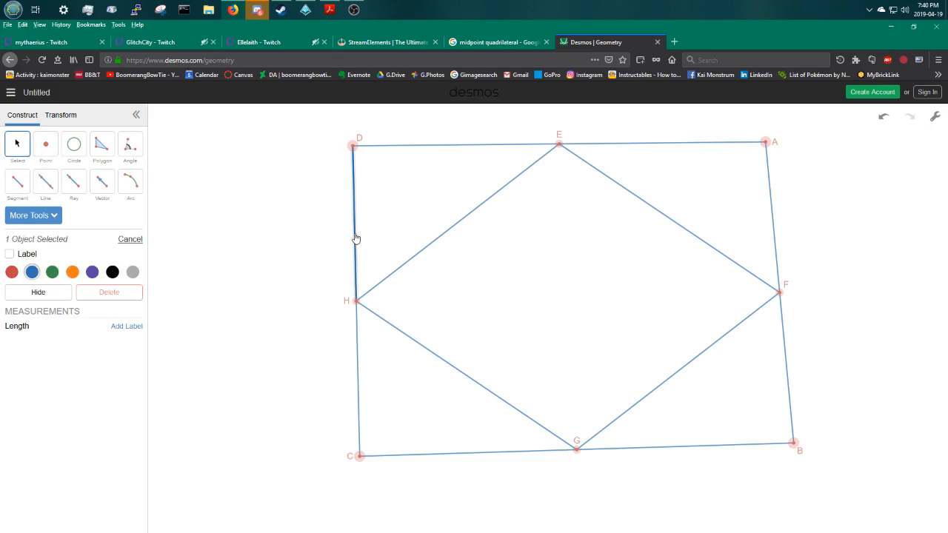
pyautogui.click(125, 328)
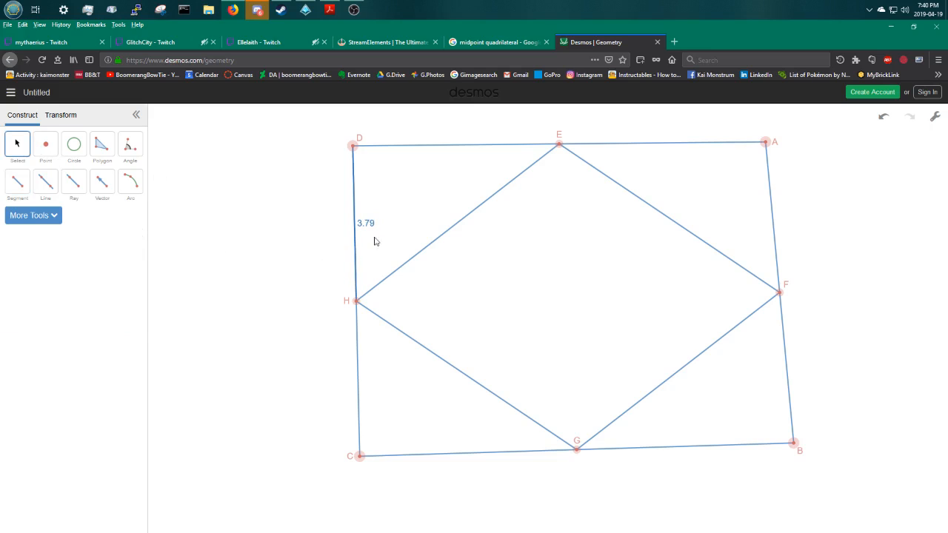
# Draw the remaining half-side segments around the outer quadrilateral: DE, EA, AF, FB, BG, GC and CH.
pyautogui.click(17, 180)
pyautogui.click(353, 146)
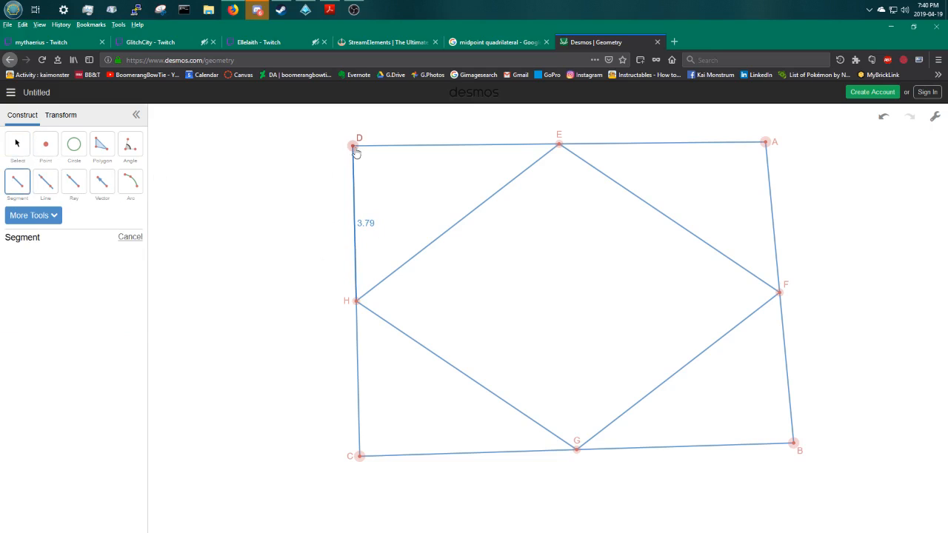
pyautogui.click(559, 146)
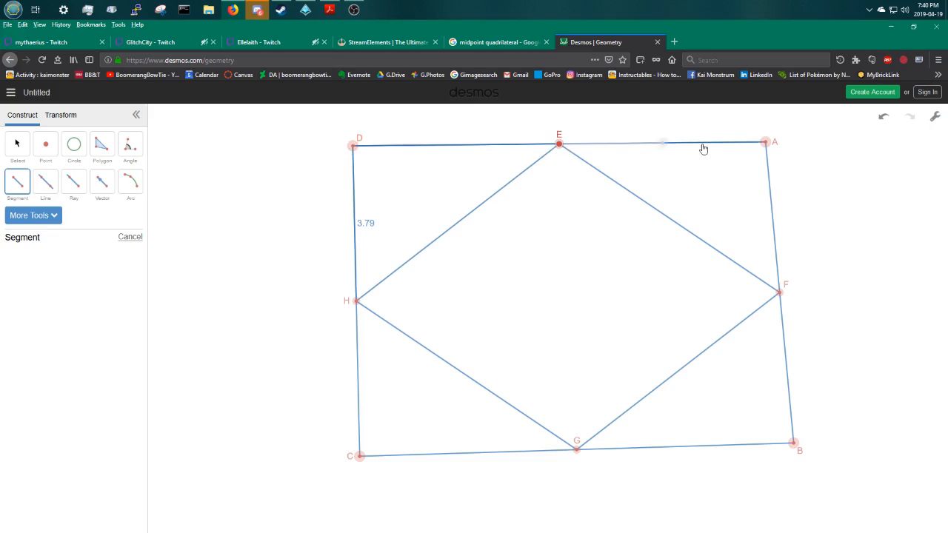
pyautogui.click(765, 142)
pyautogui.click(781, 292)
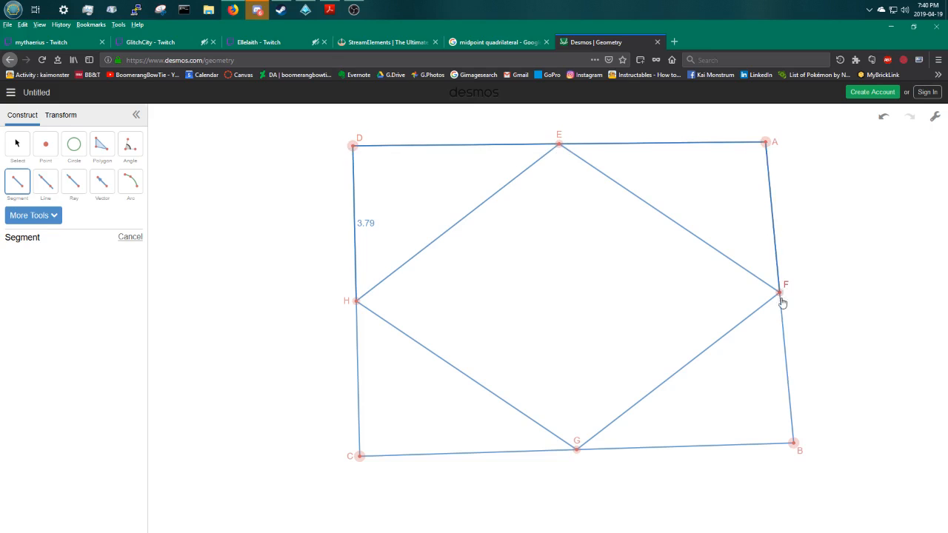
pyautogui.click(794, 444)
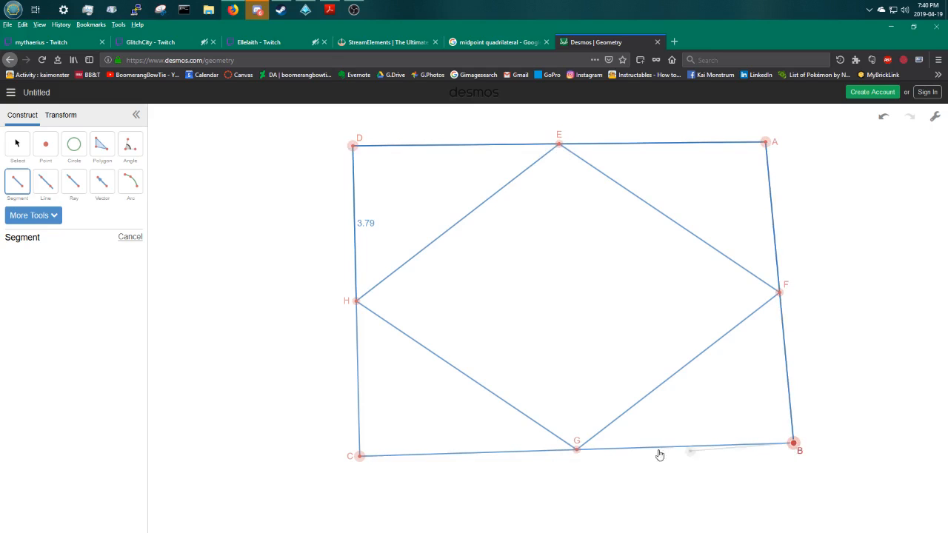
pyautogui.click(576, 450)
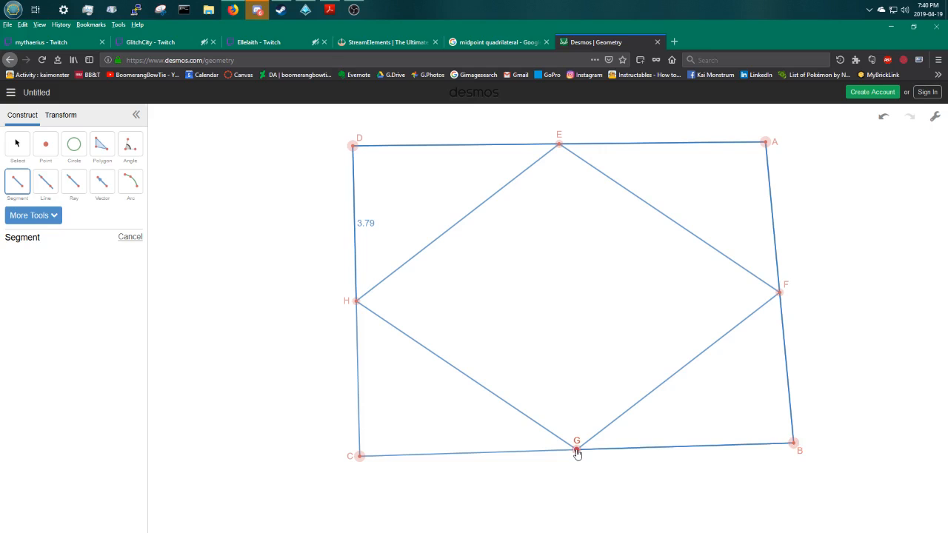
pyautogui.click(360, 456)
pyautogui.click(357, 302)
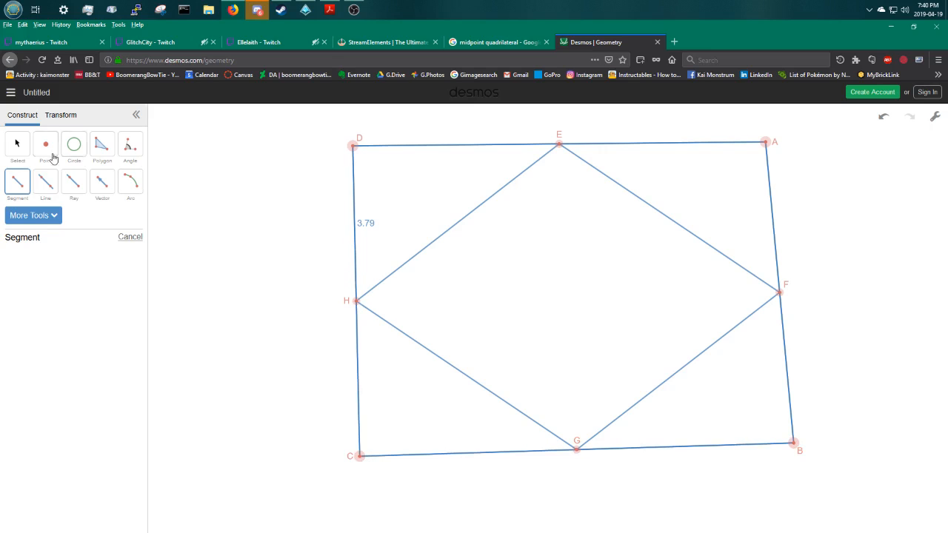
# Add length labels to the half-side segments HC, CG and GB.
pyautogui.click(17, 148)
pyautogui.click(356, 357)
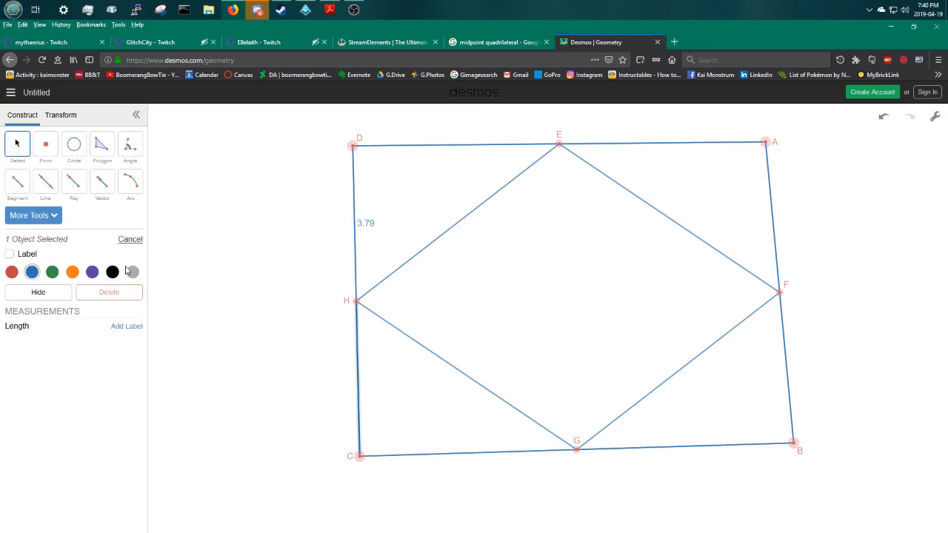
pyautogui.click(126, 327)
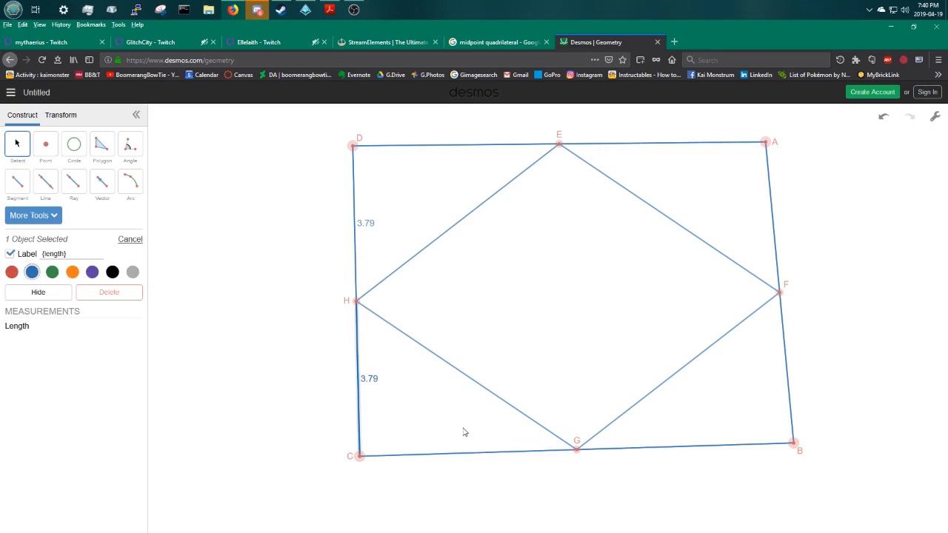
pyautogui.click(425, 453)
pyautogui.click(126, 327)
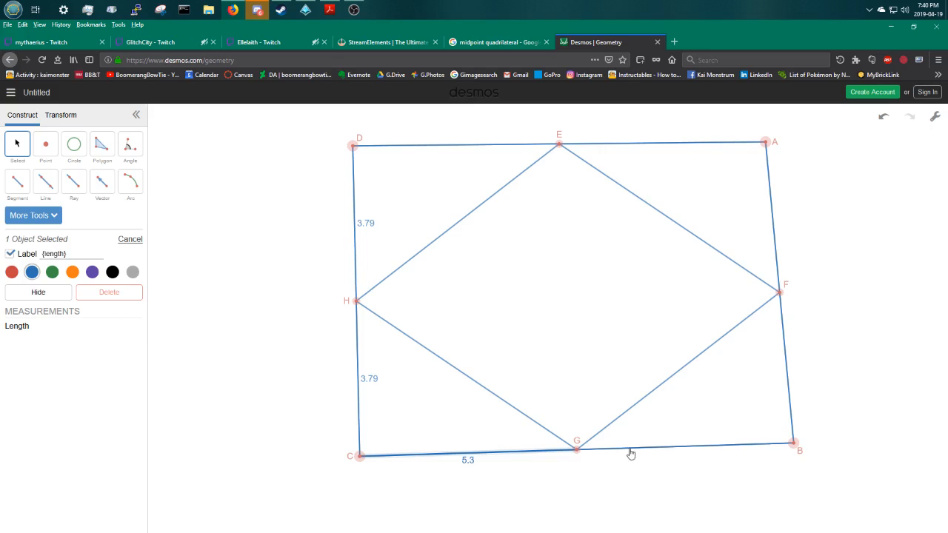
pyautogui.click(630, 448)
pyautogui.click(116, 326)
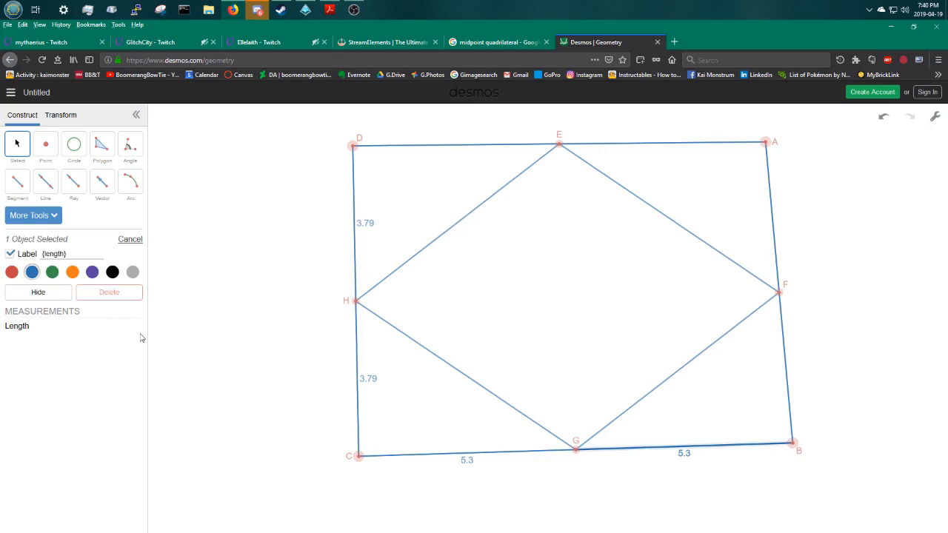
pyautogui.click(259, 334)
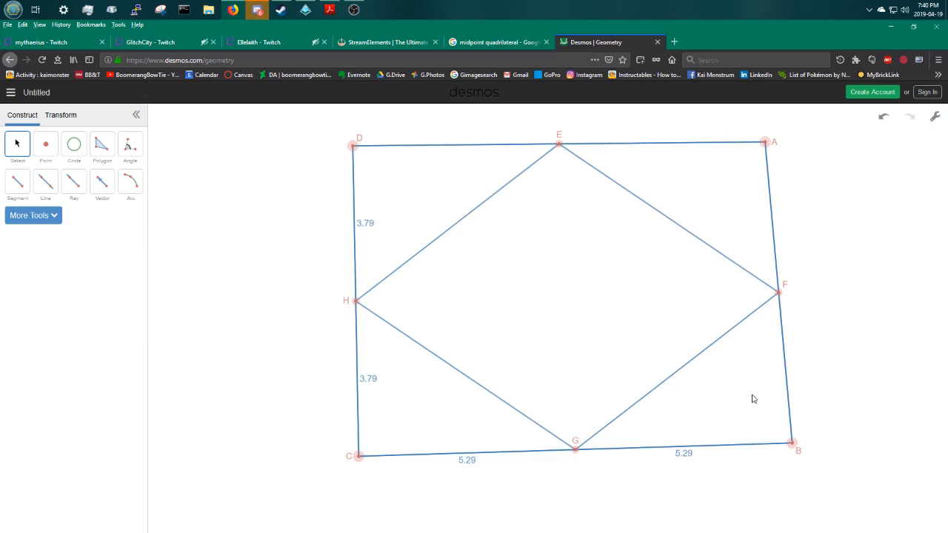
# Add length labels to the half-side segments BF, FA, AE and ED.
pyautogui.click(787, 394)
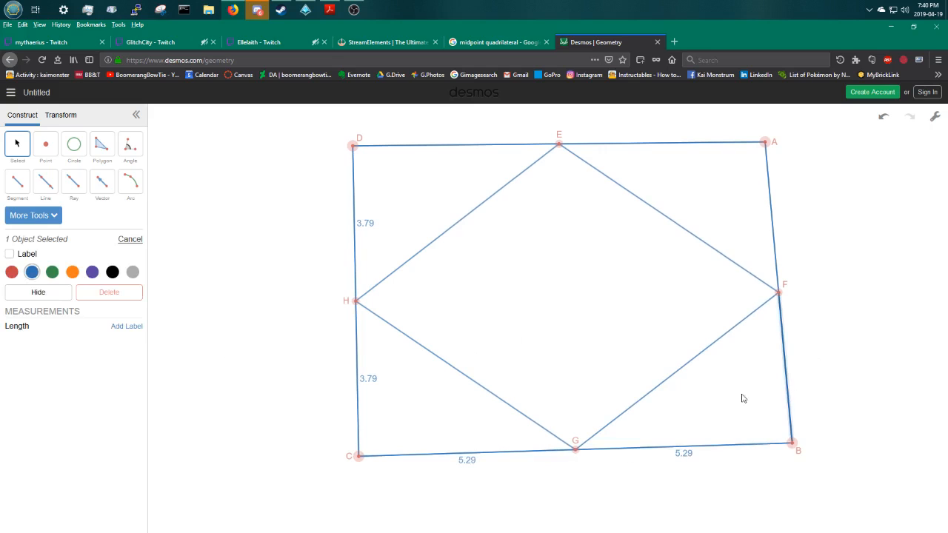
pyautogui.click(127, 326)
pyautogui.click(774, 251)
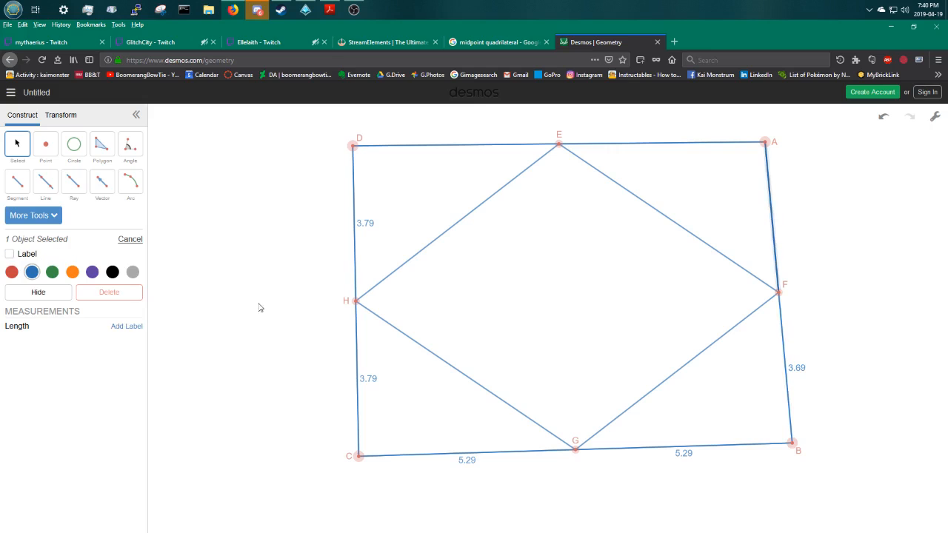
pyautogui.click(134, 327)
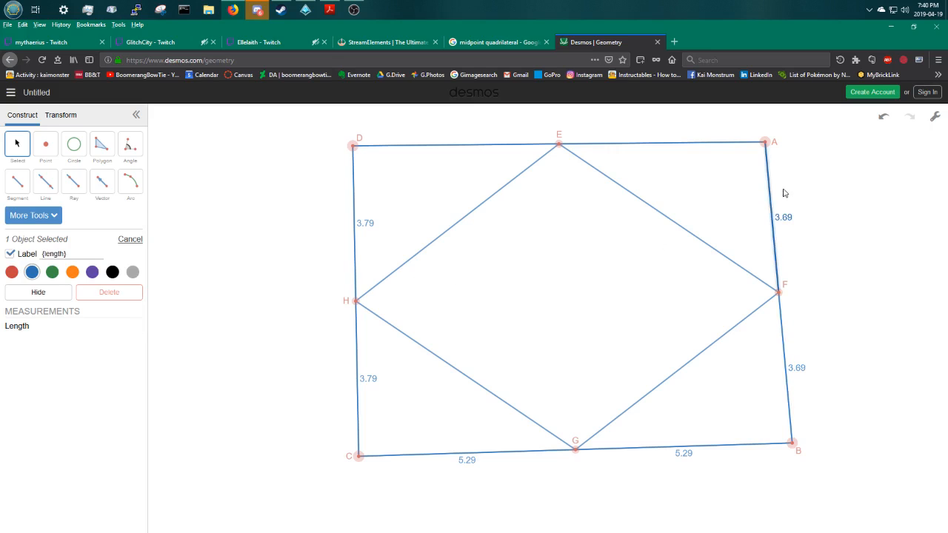
pyautogui.click(675, 145)
pyautogui.click(128, 326)
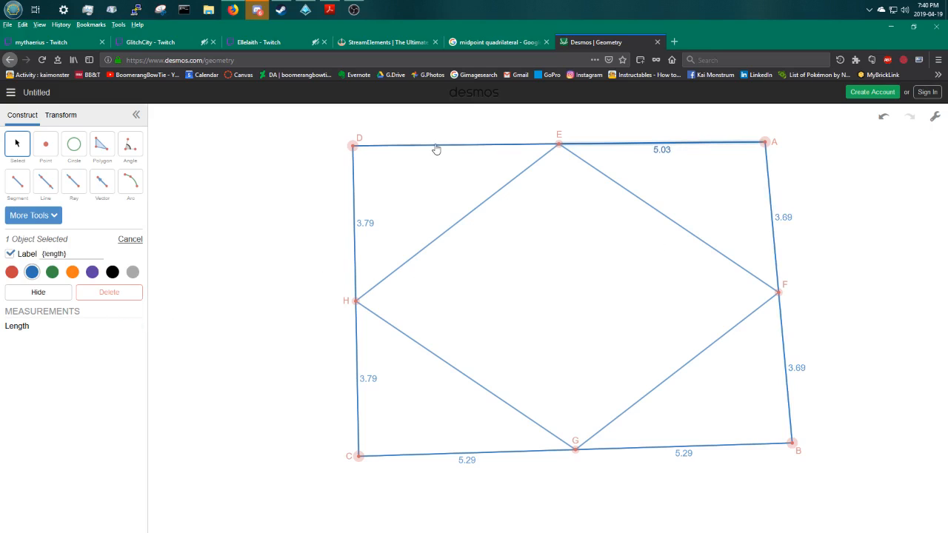
pyautogui.click(438, 146)
pyautogui.click(126, 328)
pyautogui.click(288, 265)
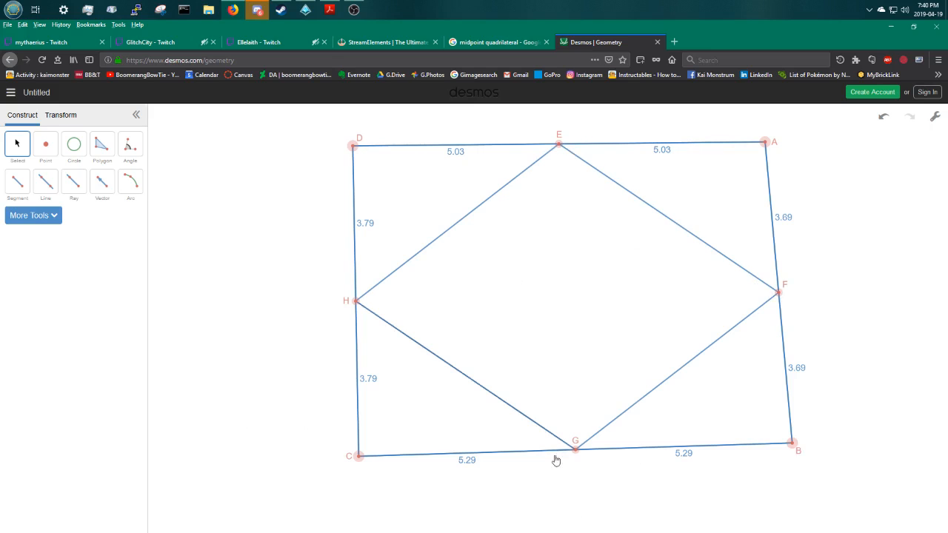
# Square the outer quadrilateral by moving B and A inward until vertically aligned, and aligning D and C with them.
pyautogui.moveTo(792, 444); pyautogui.dragTo(732, 456)
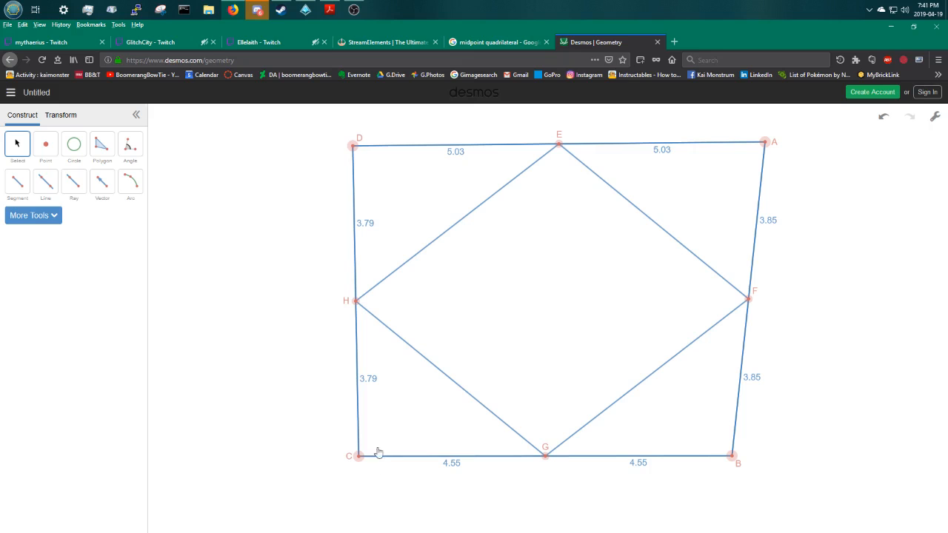
pyautogui.moveTo(763, 143); pyautogui.dragTo(731, 144)
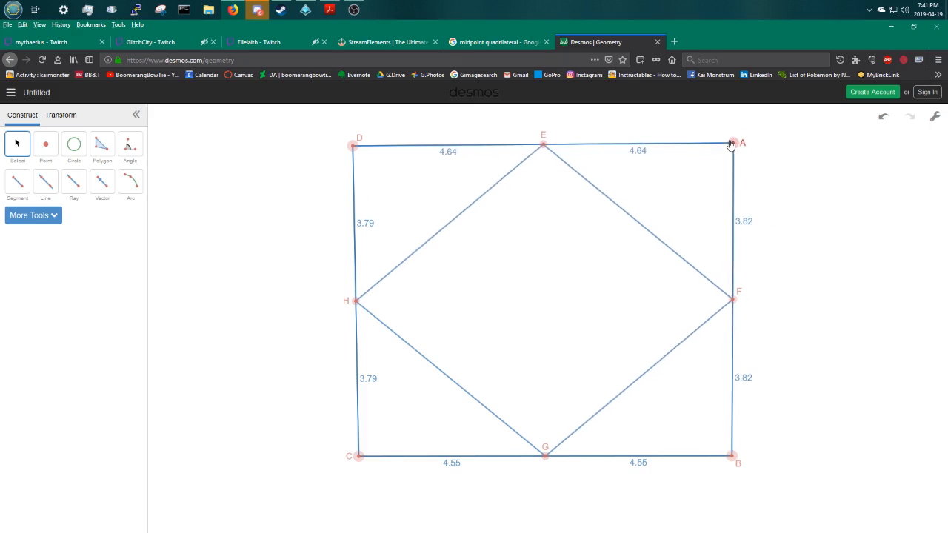
pyautogui.moveTo(353, 146)
pyautogui.mouseDown()
pyautogui.moveTo(368, 149)
pyautogui.moveTo(361, 143)
pyautogui.mouseUp()
pyautogui.moveTo(359, 456); pyautogui.dragTo(359, 458)
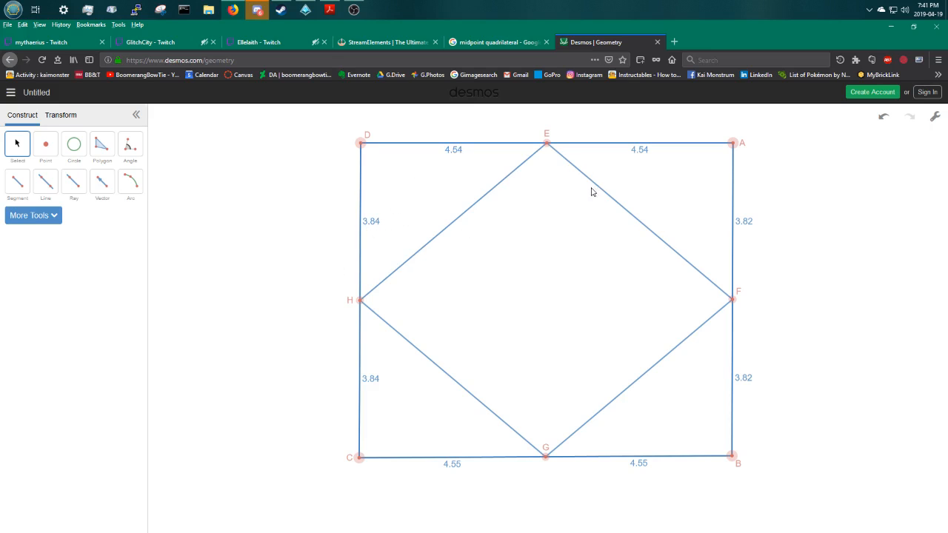
pyautogui.click(428, 245)
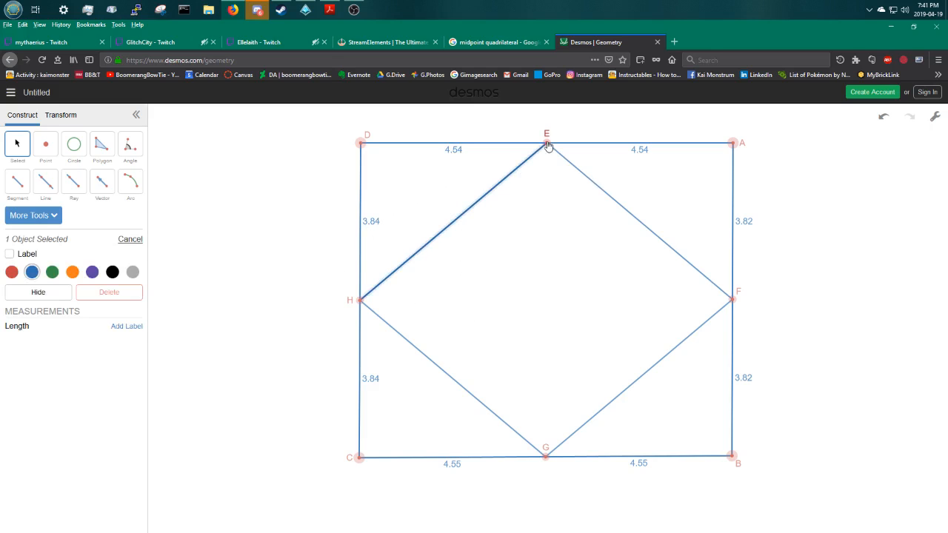
pyautogui.click(260, 287)
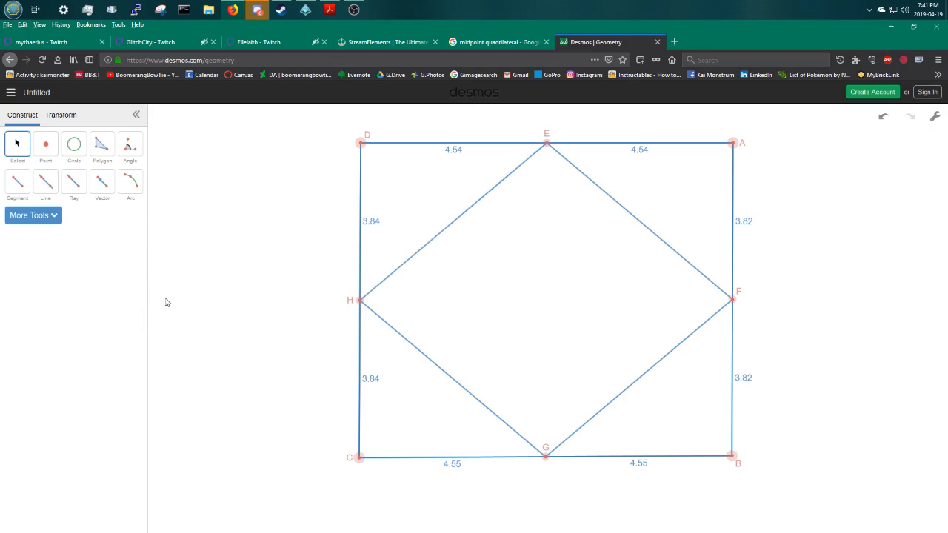
pyautogui.click(55, 219)
pyautogui.click(160, 229)
# Draw a segment from H to E along the midpoint quadrilateral's side and add a length label to it.
pyautogui.click(25, 190)
pyautogui.click(359, 300)
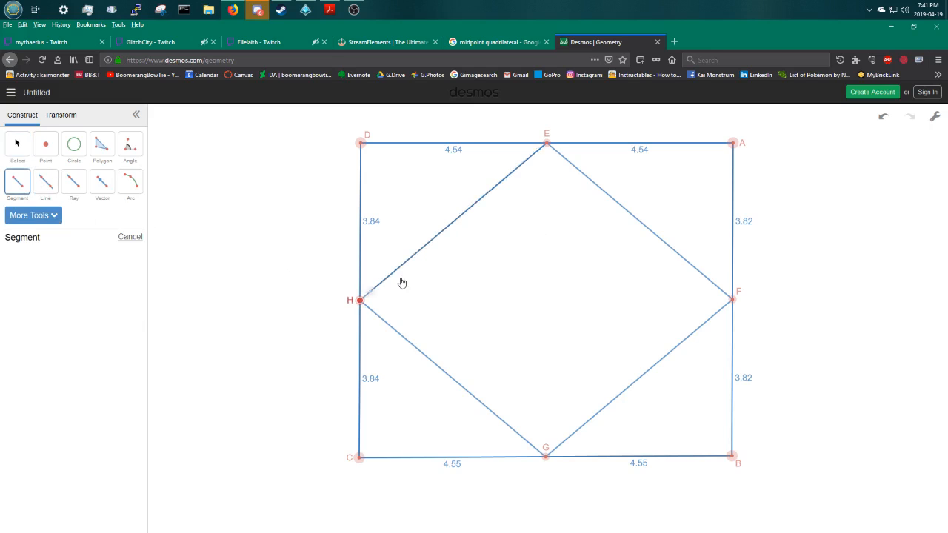
pyautogui.click(546, 145)
pyautogui.click(16, 152)
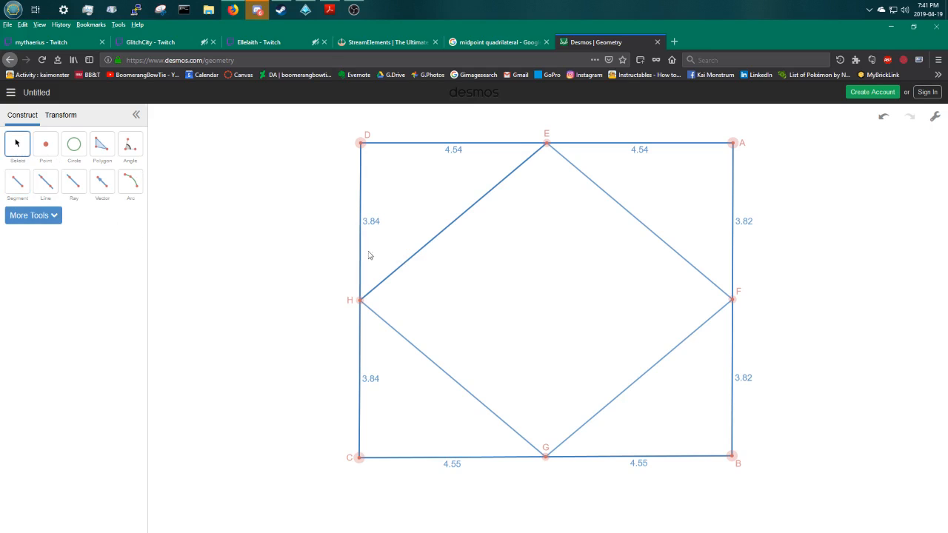
pyautogui.click(453, 221)
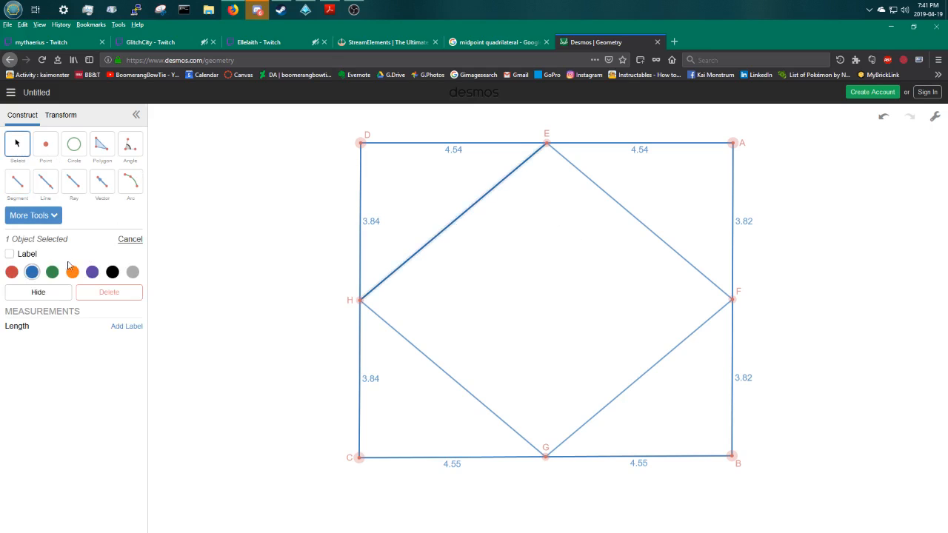
pyautogui.click(127, 326)
pyautogui.click(265, 234)
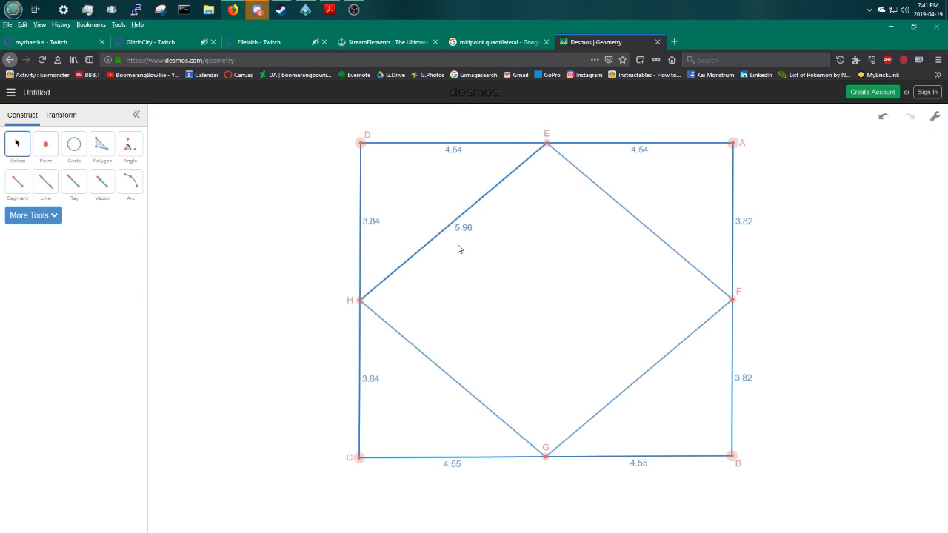
# Draw segments from E to F, F to G and G to H along the midpoint quadrilateral's remaining sides.
pyautogui.click(24, 179)
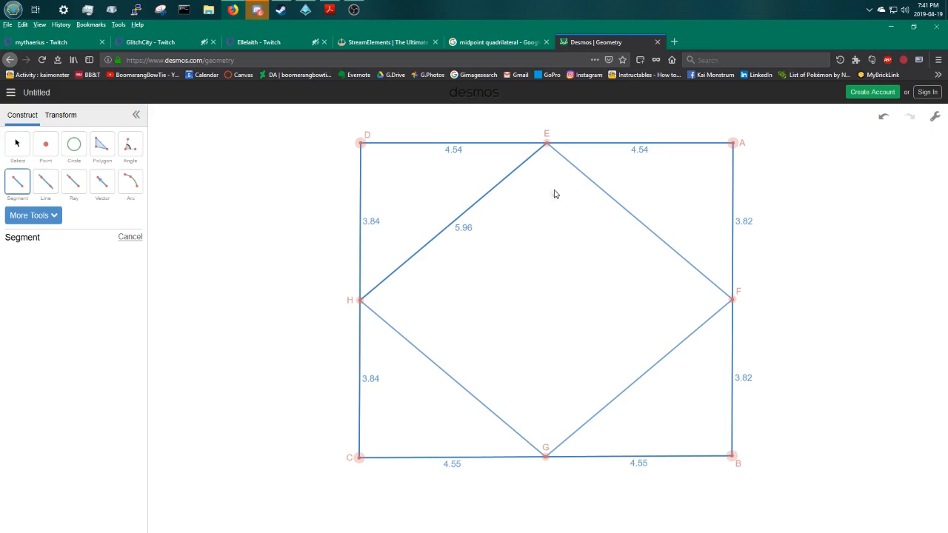
pyautogui.click(546, 144)
pyautogui.click(733, 300)
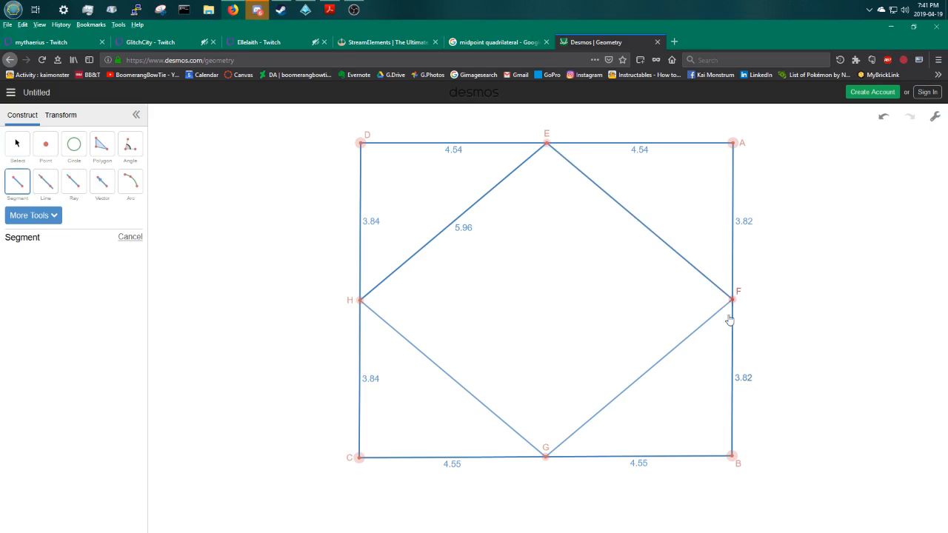
pyautogui.click(732, 300)
pyautogui.click(546, 456)
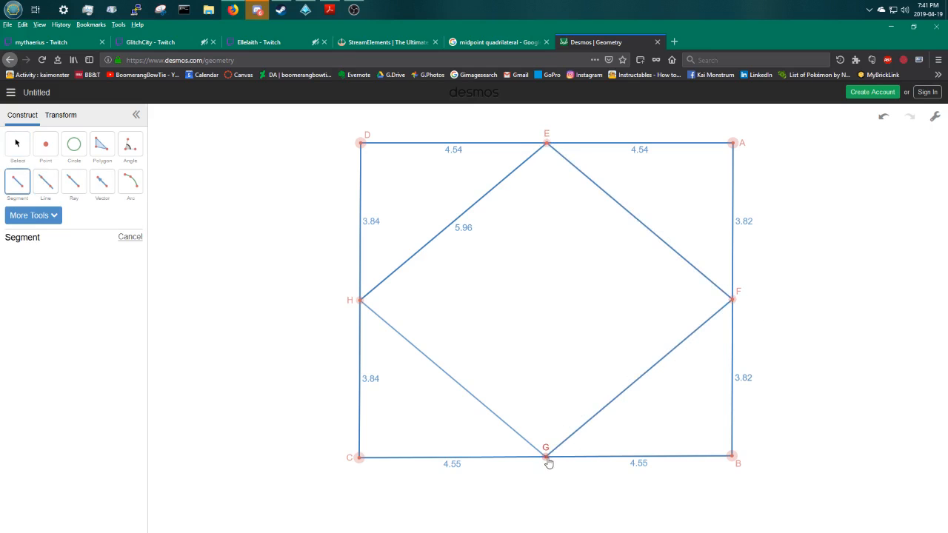
pyautogui.click(545, 455)
pyautogui.click(359, 300)
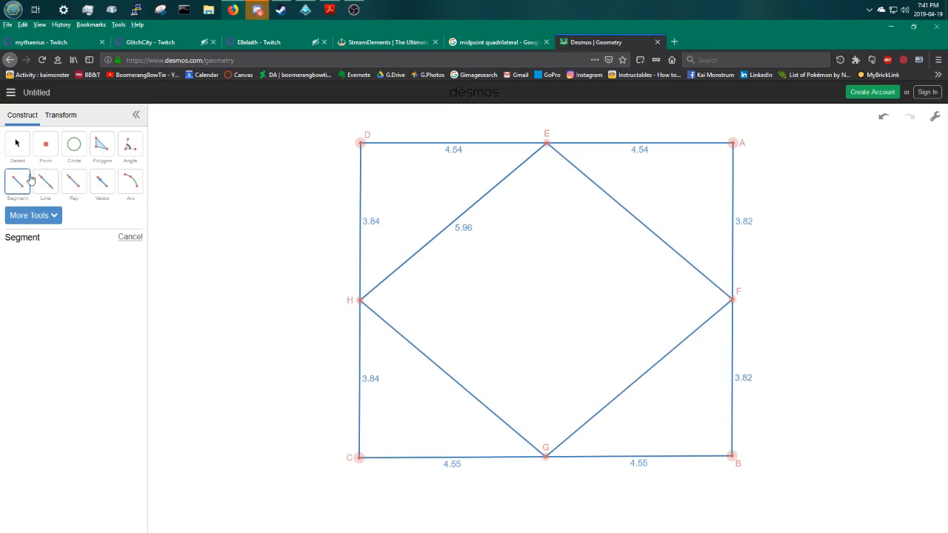
# Add length labels to the midpoint quadrilateral's sides HG, GF and EF, leaving nothing selected.
pyautogui.click(17, 146)
pyautogui.click(446, 376)
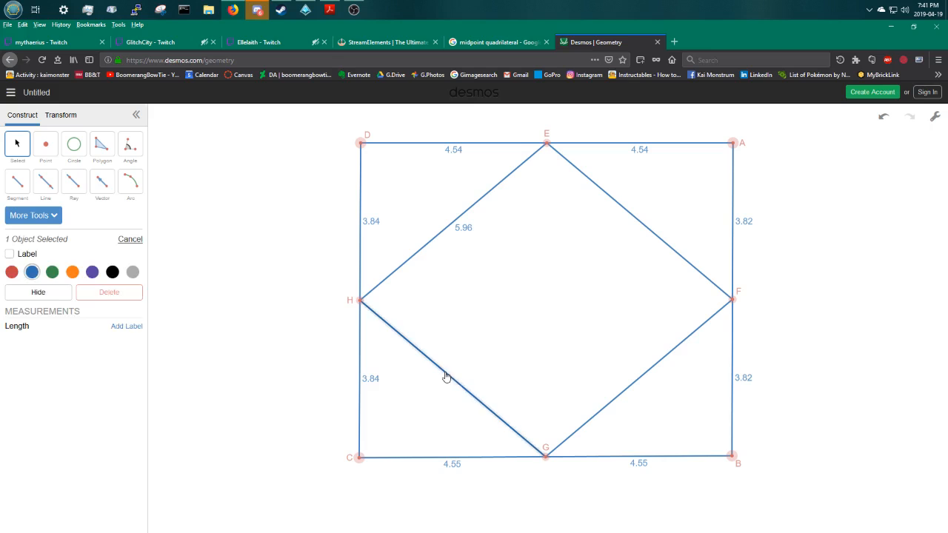
pyautogui.click(128, 327)
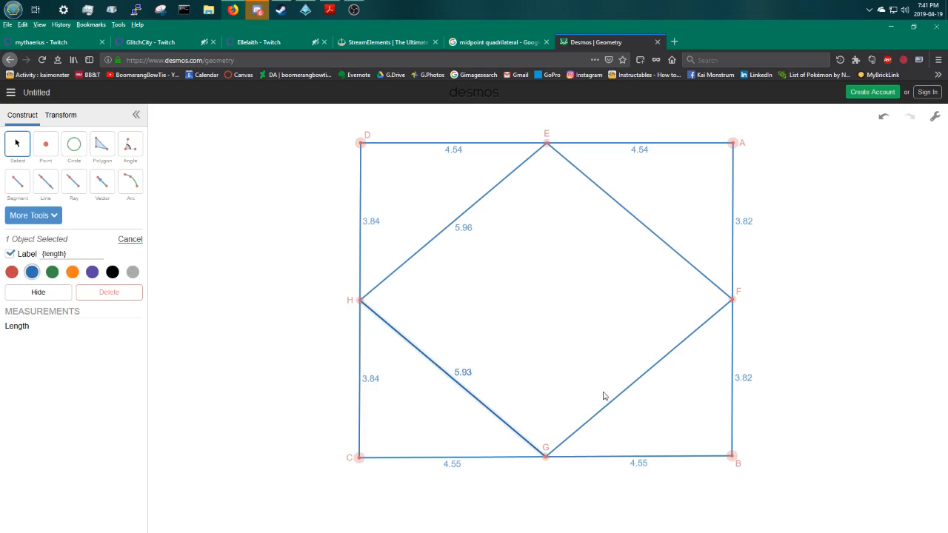
pyautogui.click(615, 402)
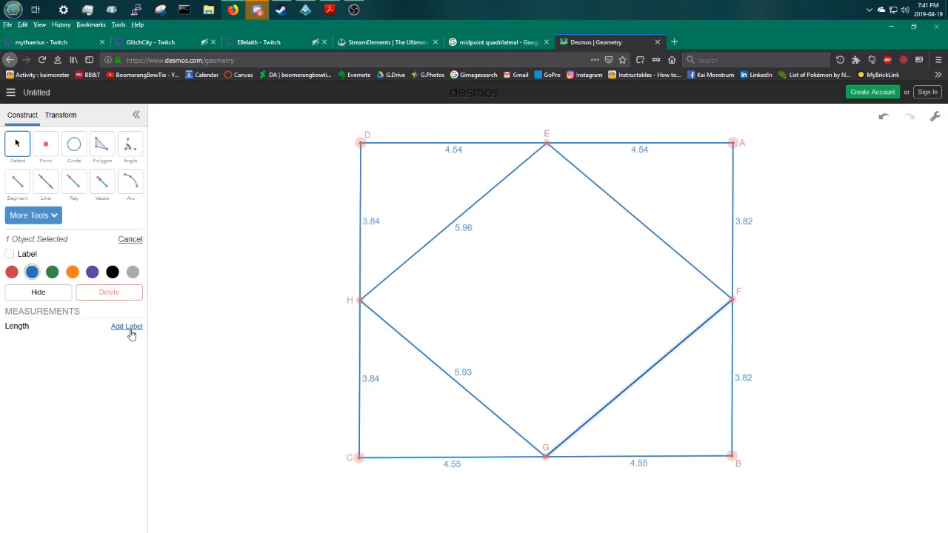
pyautogui.click(127, 327)
pyautogui.click(649, 236)
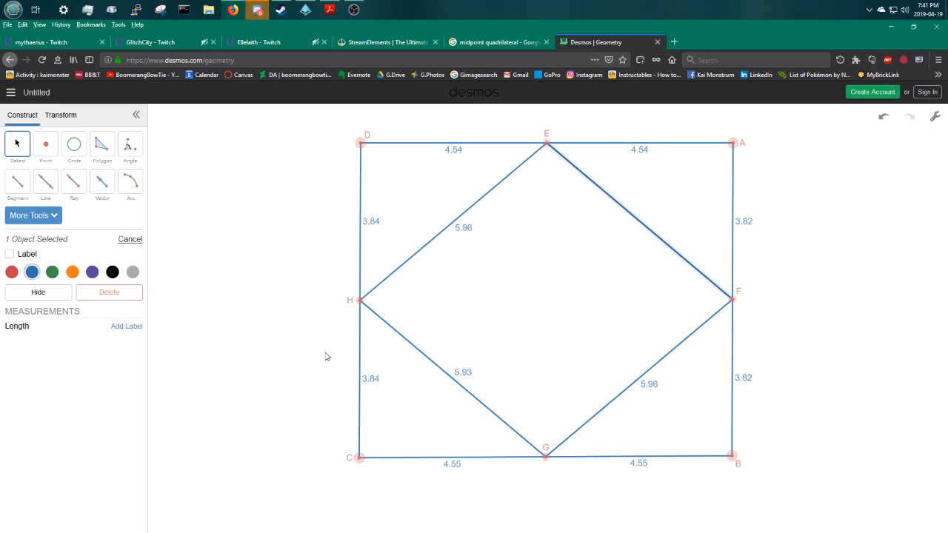
pyautogui.click(135, 327)
pyautogui.click(276, 304)
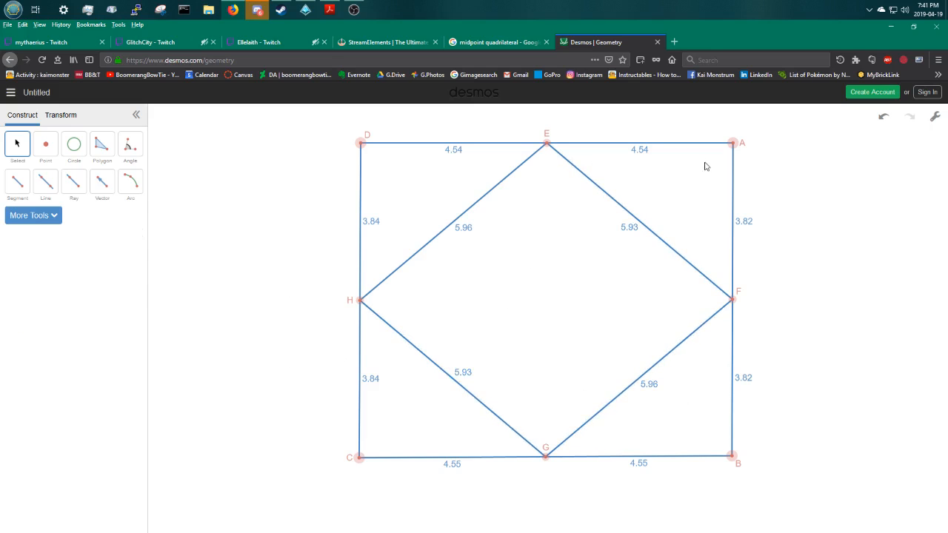